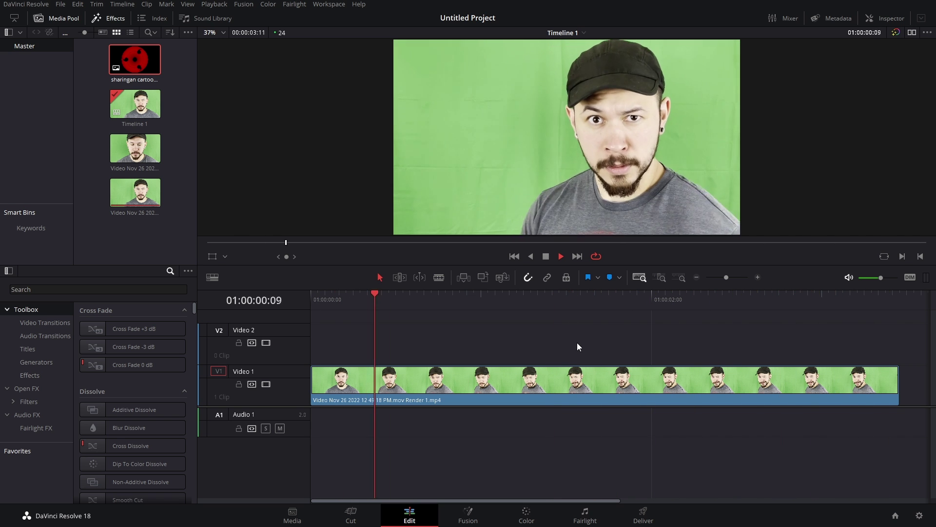
# Place the sharingan image on V2 above the green-screen clip and select both clips
pyautogui.doubleClick(138, 70)
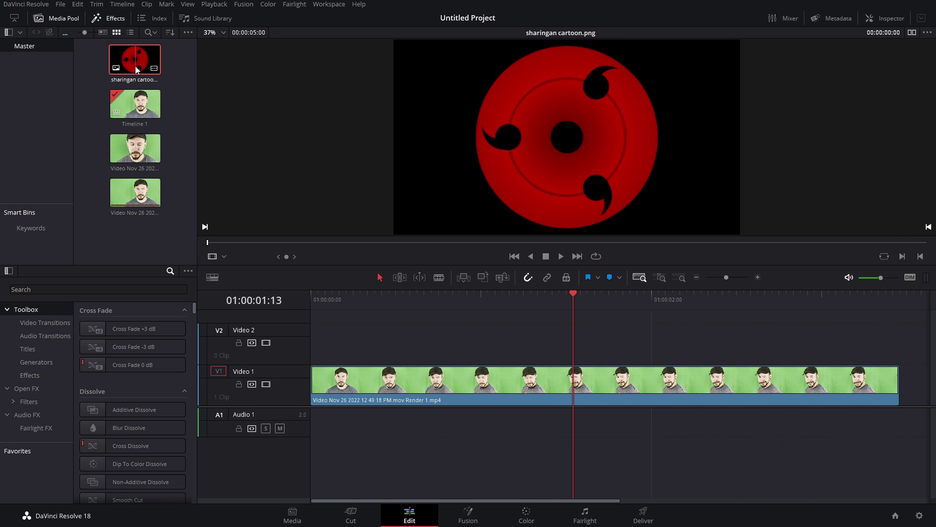
pyautogui.moveTo(137, 69); pyautogui.dragTo(322, 350)
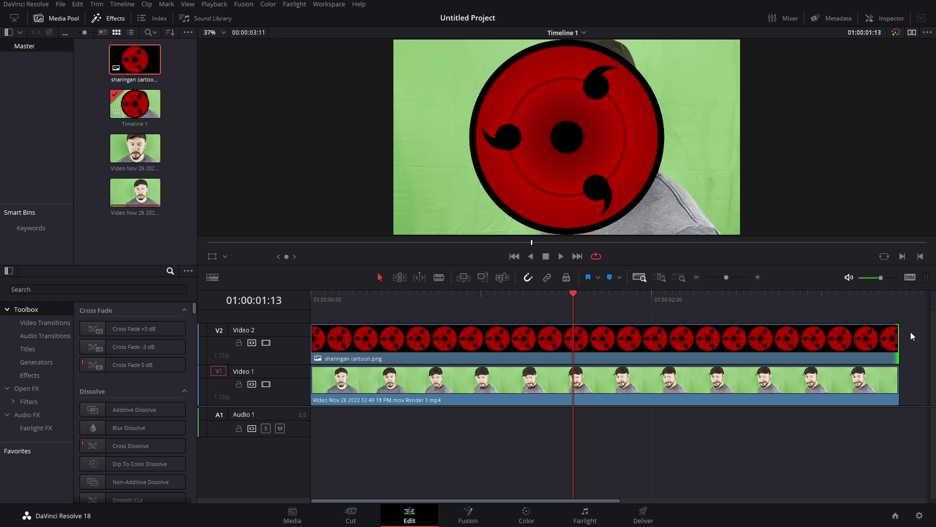
pyautogui.moveTo(911, 331); pyautogui.dragTo(823, 389)
# Combine the two clips into Fusion Clip 1 and open it on the Fusion page
pyautogui.rightClick(620, 350)
pyautogui.click(651, 64)
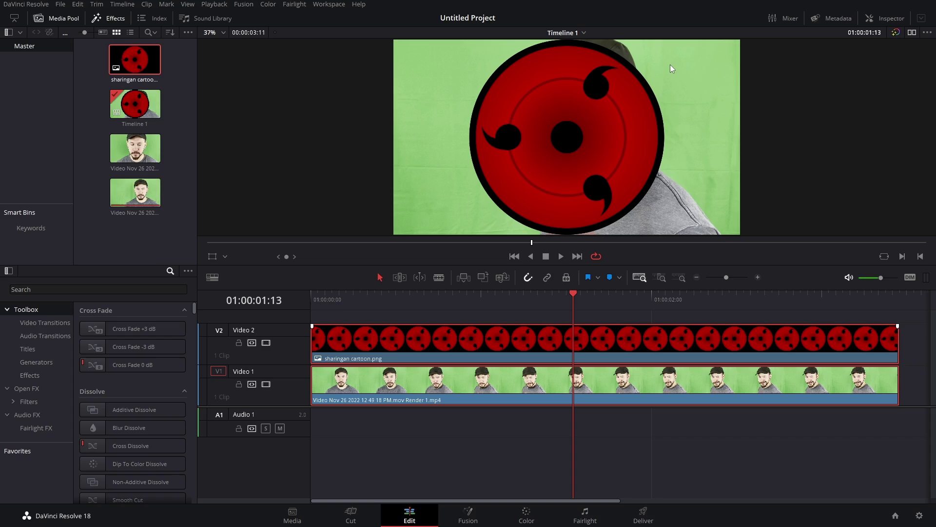
pyautogui.click(477, 512)
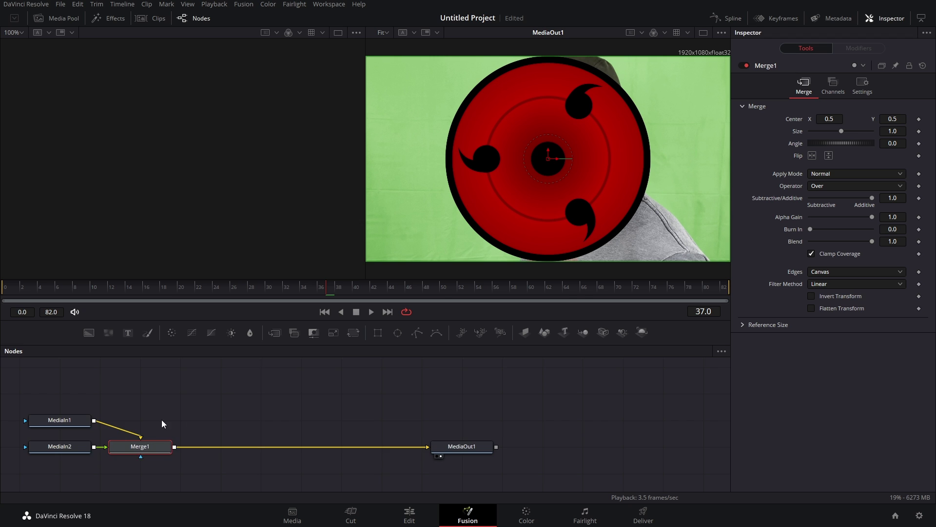
# Toggle MediaIn1 and MediaIn2 off and on to identify which supplies the sharingan image
pyautogui.moveTo(161, 418); pyautogui.dragTo(259, 416)
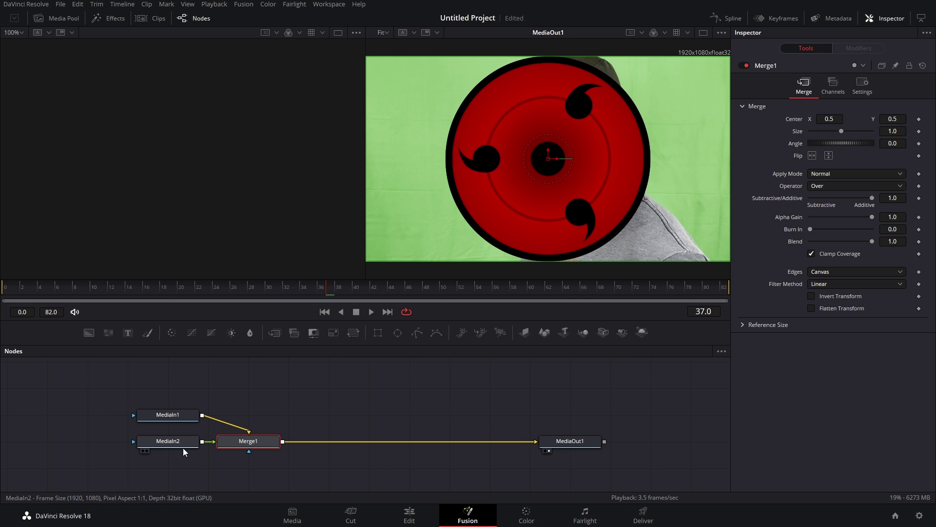
pyautogui.click(165, 416)
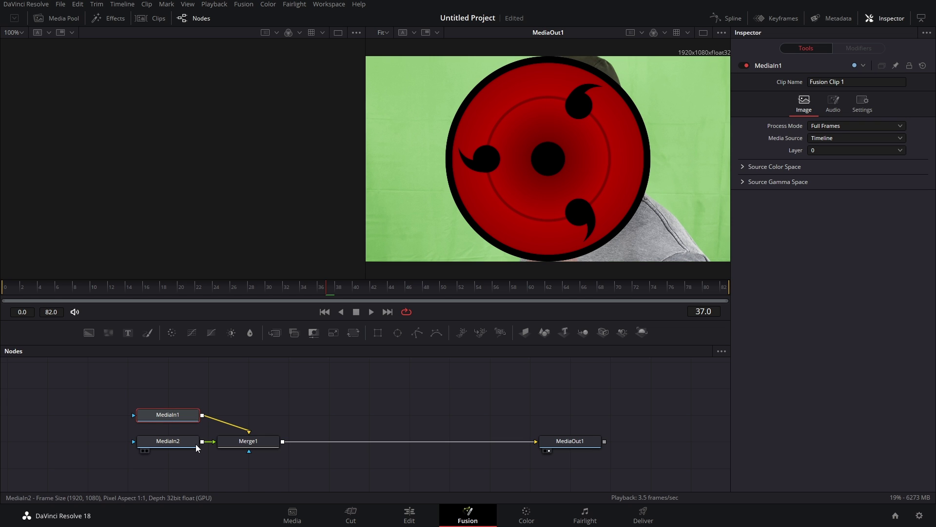
pyautogui.click(745, 66)
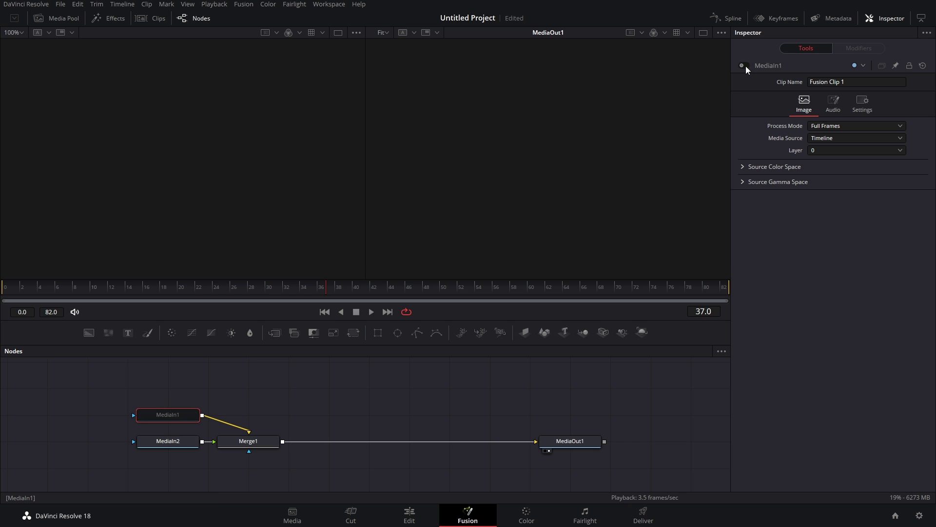
pyautogui.click(745, 66)
pyautogui.click(162, 441)
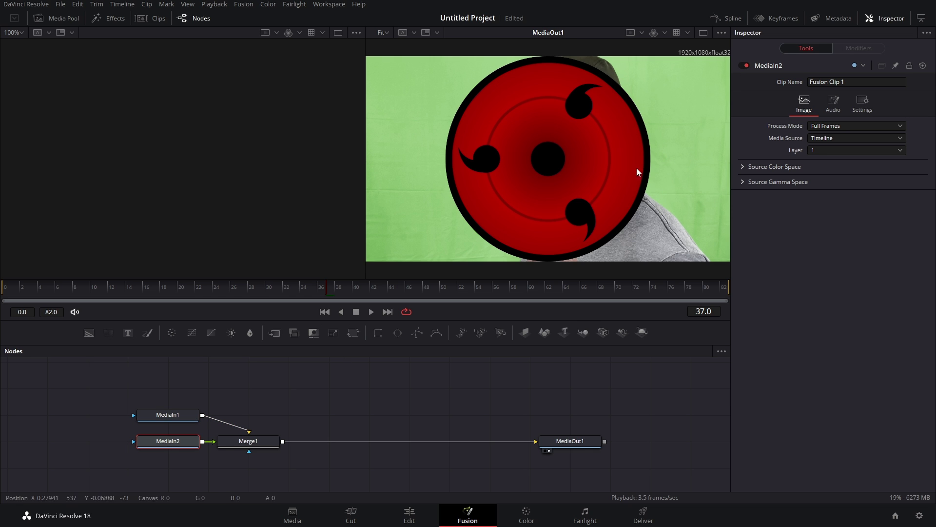
pyautogui.click(744, 66)
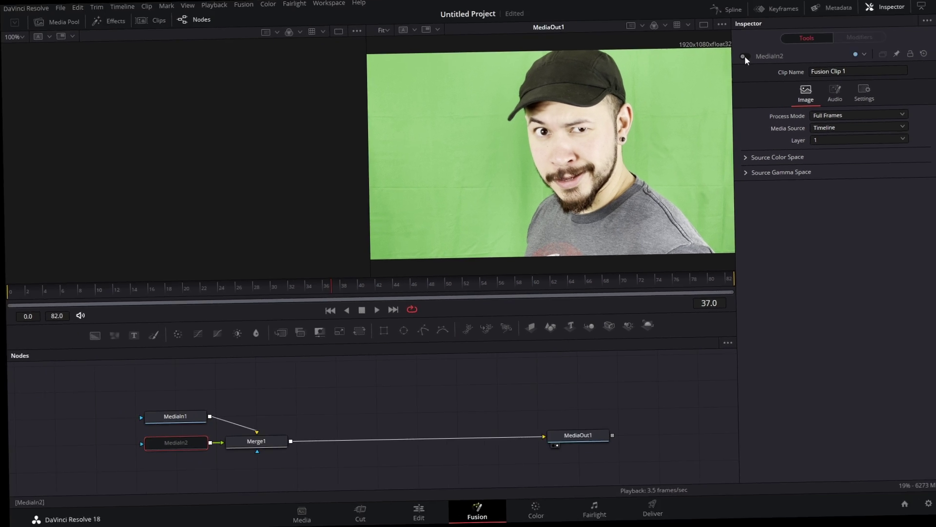
pyautogui.click(745, 66)
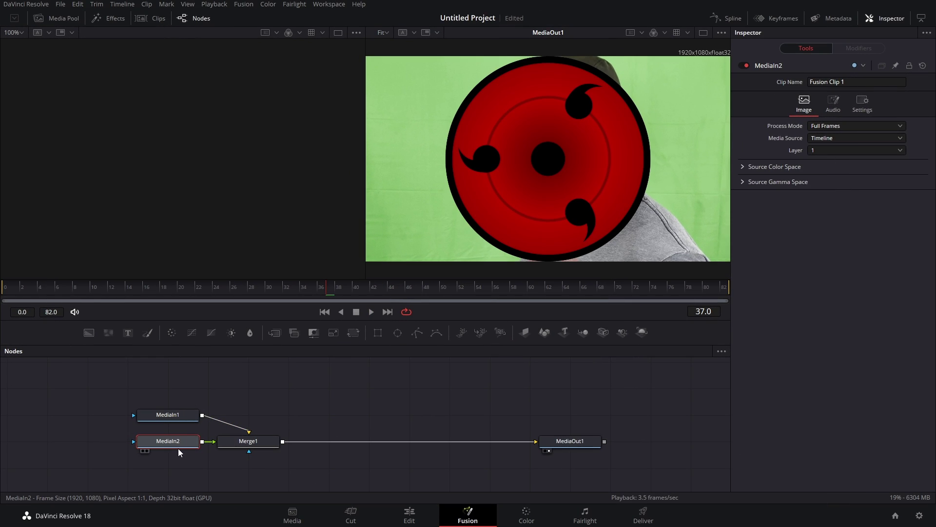
# Position MediaIn2 above Merge1, snap the nodes to the grid, and align MediaIn1 with Merge1's row
pyautogui.moveTo(177, 445); pyautogui.dragTo(259, 394)
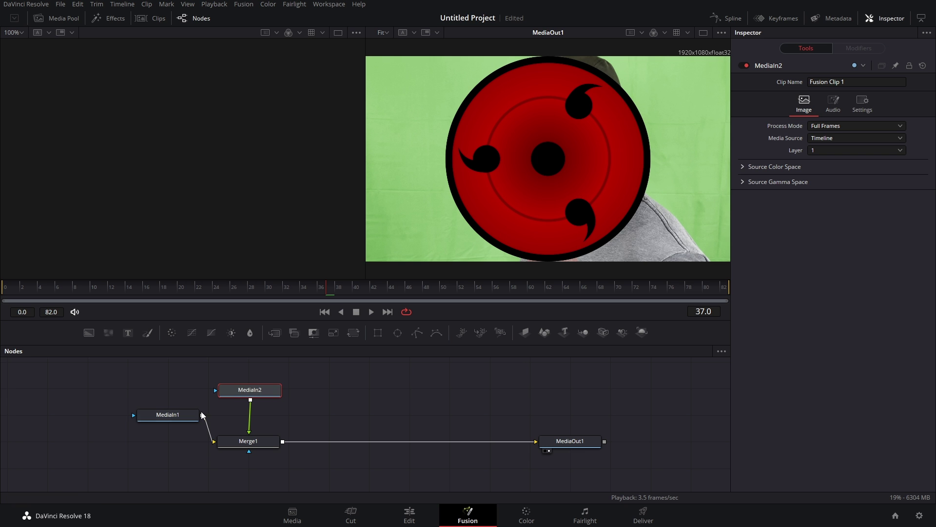
pyautogui.moveTo(200, 418); pyautogui.dragTo(188, 442)
pyautogui.moveTo(257, 390); pyautogui.dragTo(211, 413)
pyautogui.moveTo(274, 333); pyautogui.dragTo(358, 316)
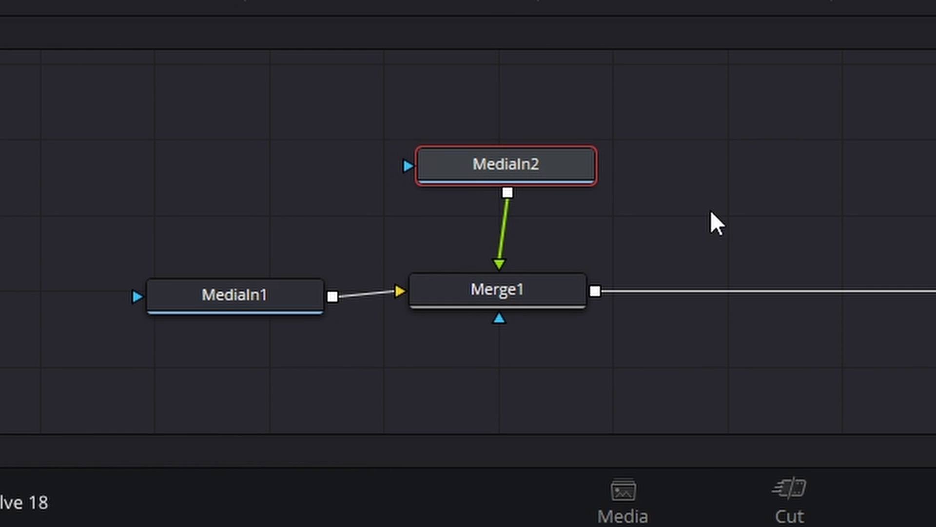
pyautogui.rightClick(710, 211)
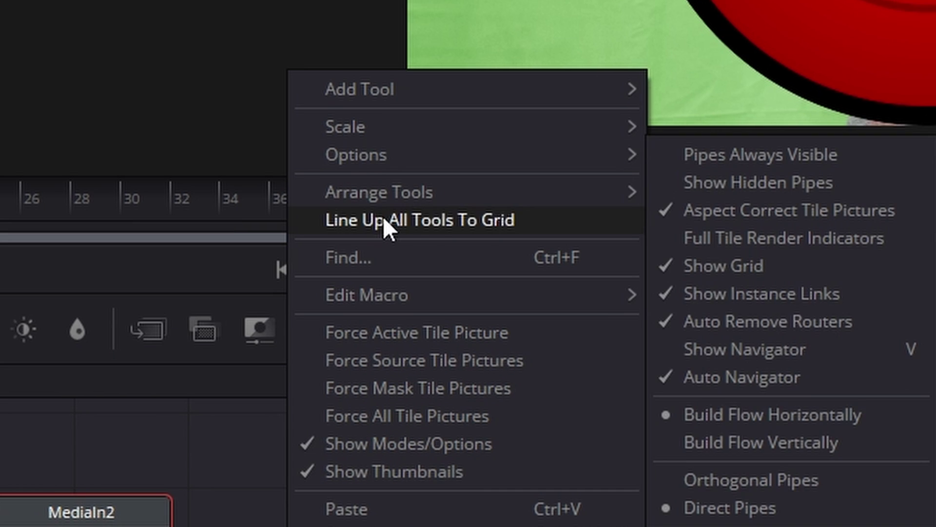
pyautogui.moveTo(813, 0)
pyautogui.click(618, 200)
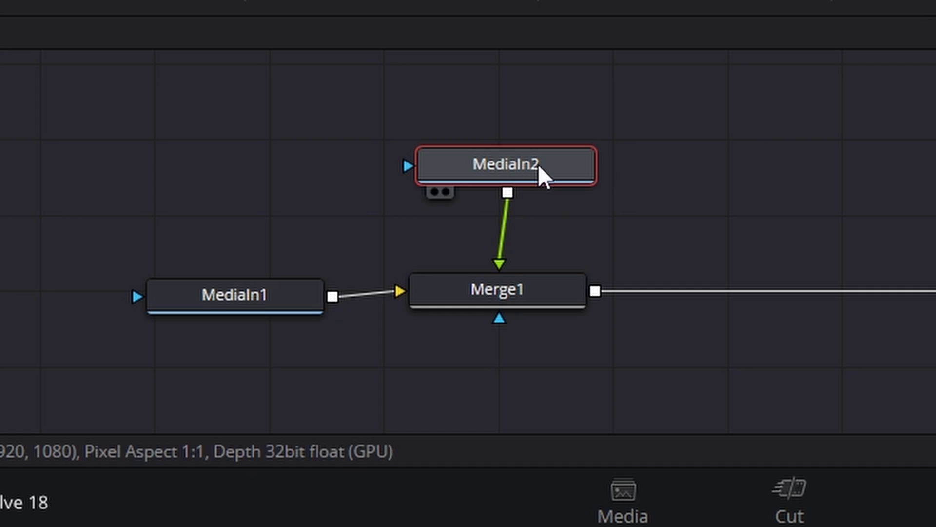
pyautogui.click(540, 305)
pyautogui.moveTo(257, 283); pyautogui.dragTo(291, 278)
# Rename MediaIn2 to 'eyeballs' and unplug it from Merge1's foreground input
pyautogui.click(580, 221)
pyautogui.press('F2')
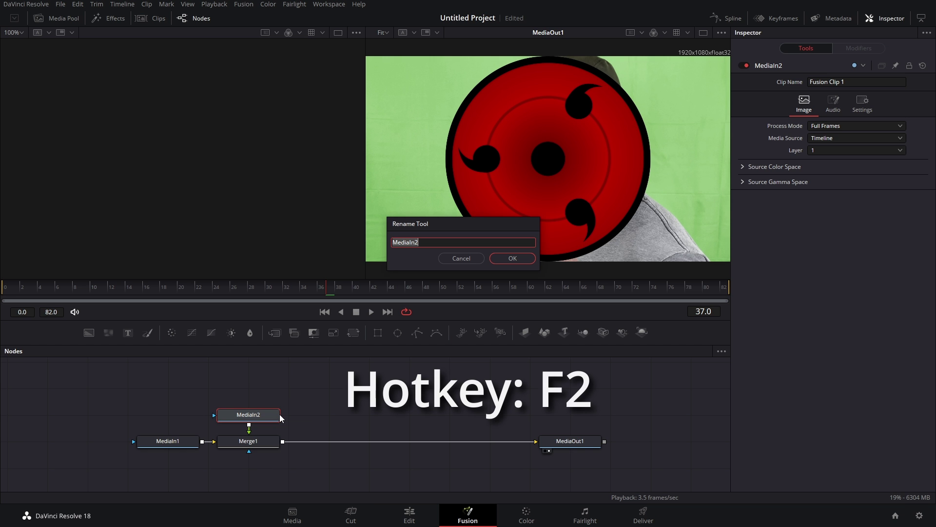
pyautogui.write('eyeballs')
pyautogui.press('Return')
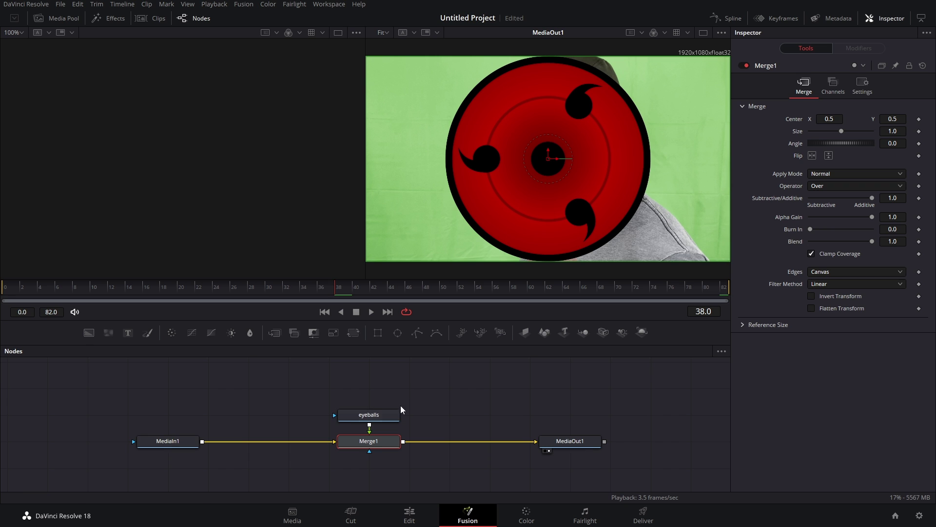
pyautogui.click(374, 395)
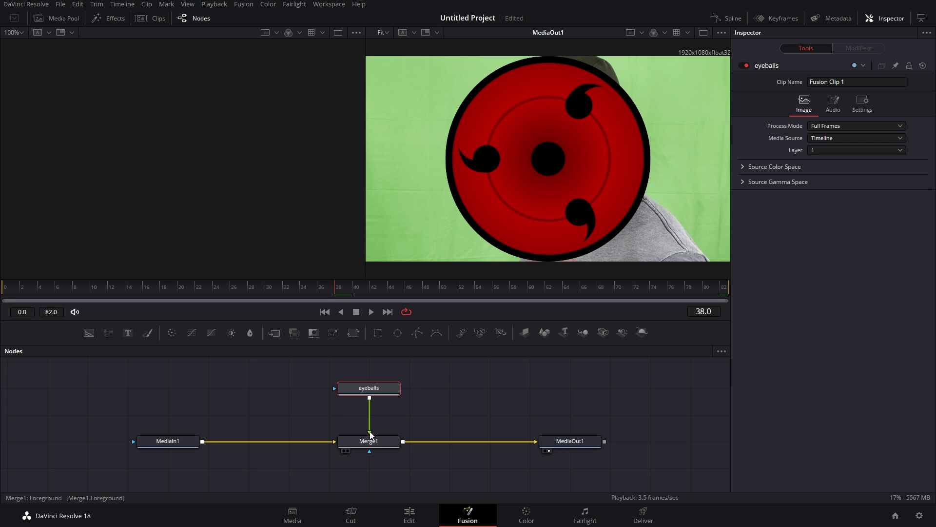
pyautogui.moveTo(370, 433); pyautogui.dragTo(407, 371)
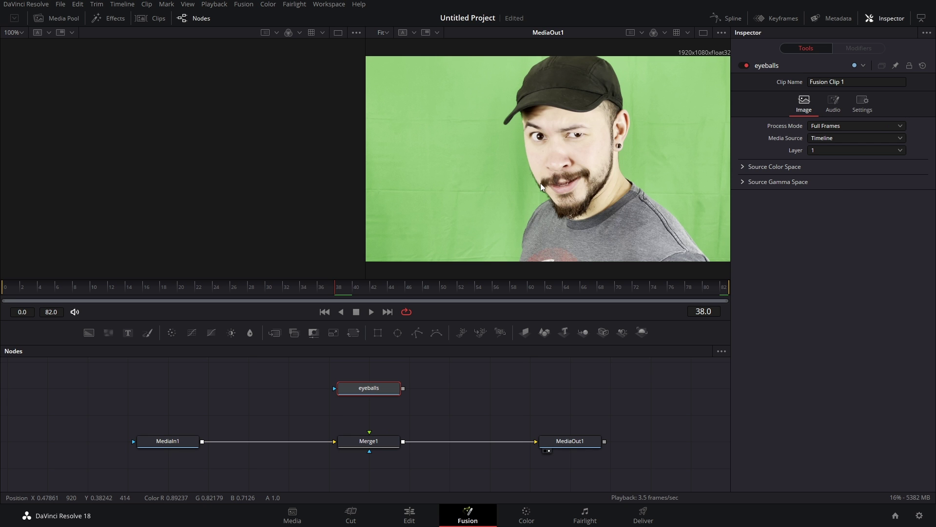
# Add a Tracker node after Merge1 and move the playhead to the last frame, 82
pyautogui.click(382, 440)
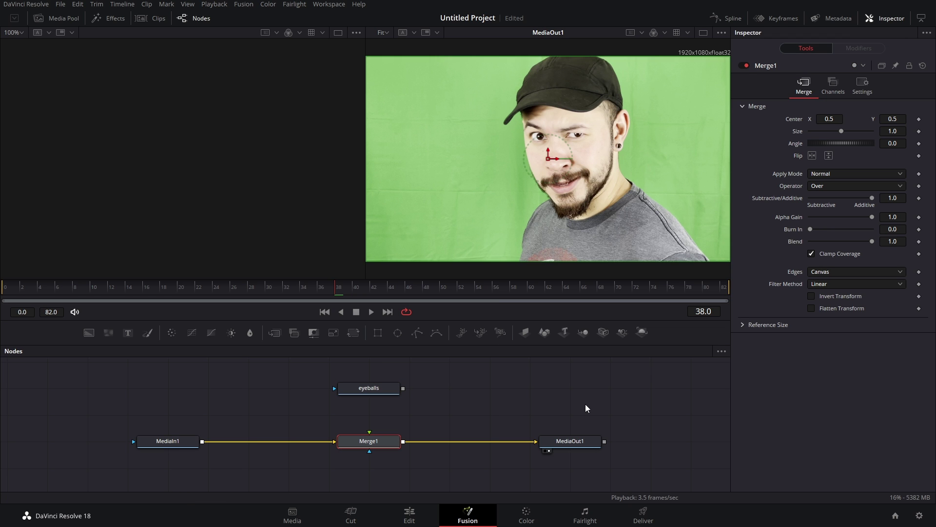
pyautogui.hotkey('shift', 'space')
pyautogui.write('tracker')
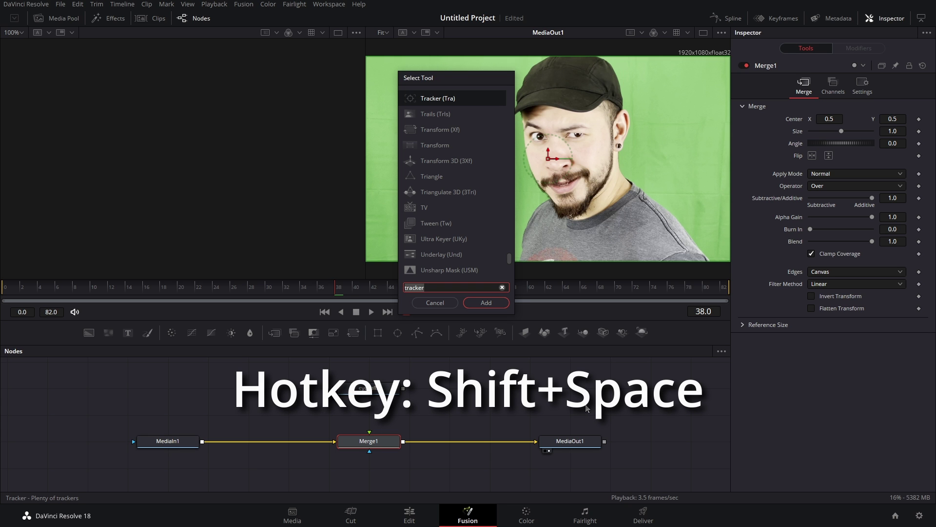
pyautogui.press('BackSpace')
pyautogui.press('BackSpace')
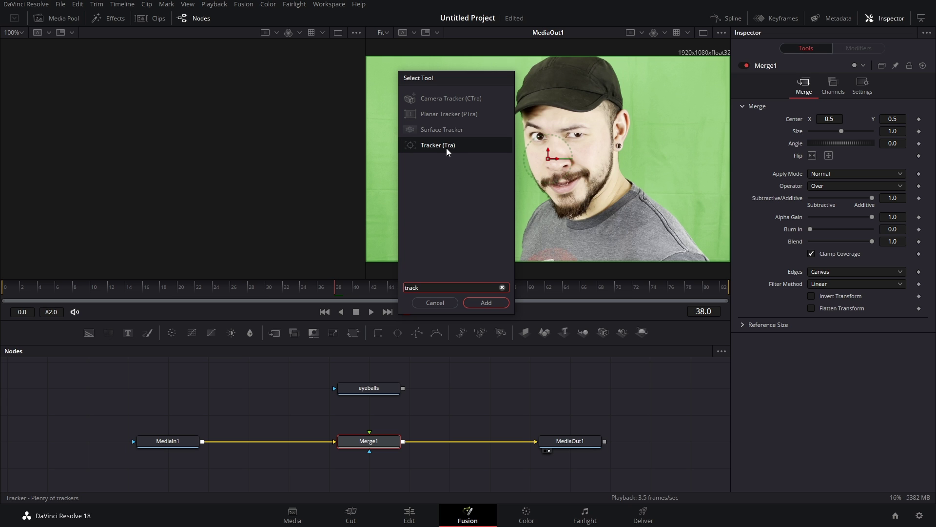
pyautogui.click(493, 303)
pyautogui.click(327, 291)
pyautogui.moveTo(327, 292); pyautogui.dragTo(741, 282)
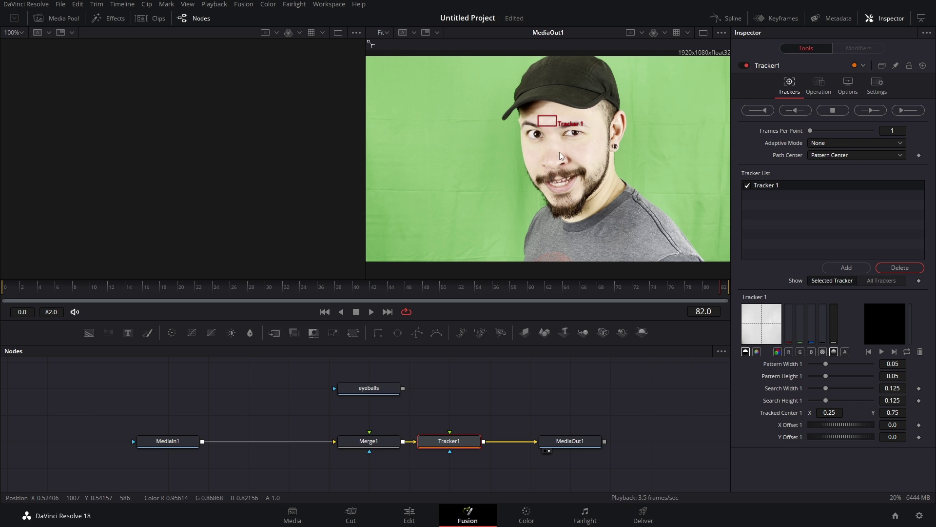
# Move Tracker 1's pattern box onto the inner eye corner and shrink it to about 0.022 × 0.038
pyautogui.moveTo(551, 130)
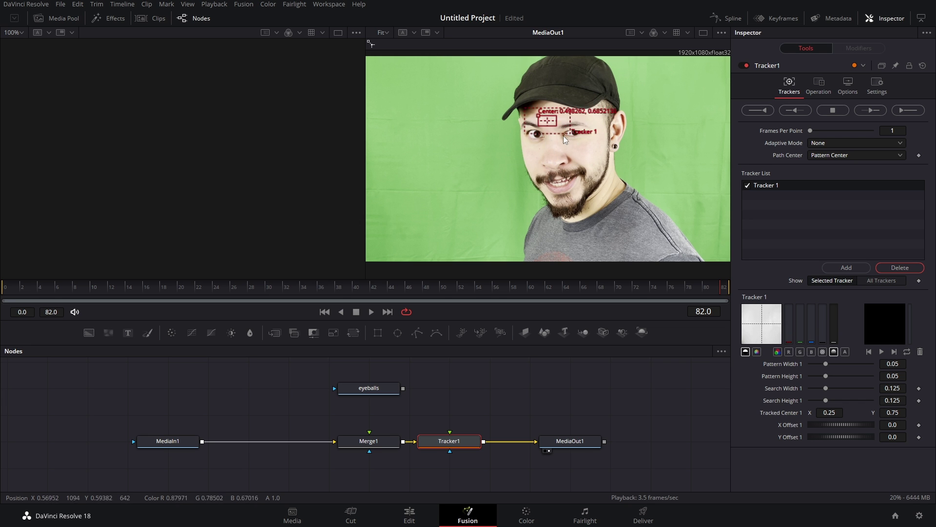
pyautogui.moveTo(537, 116); pyautogui.dragTo(565, 131)
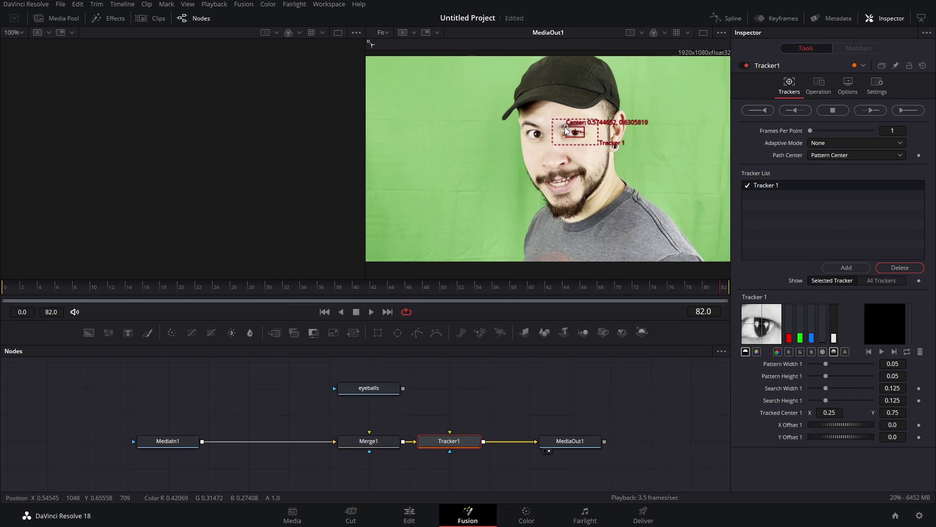
pyautogui.moveTo(565, 130); pyautogui.dragTo(553, 130)
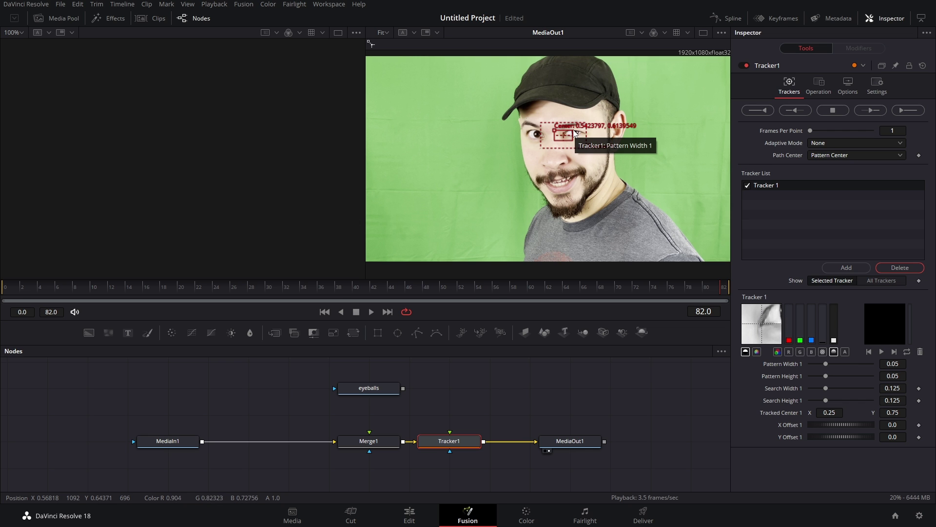
pyautogui.scroll(5, 566, 141)
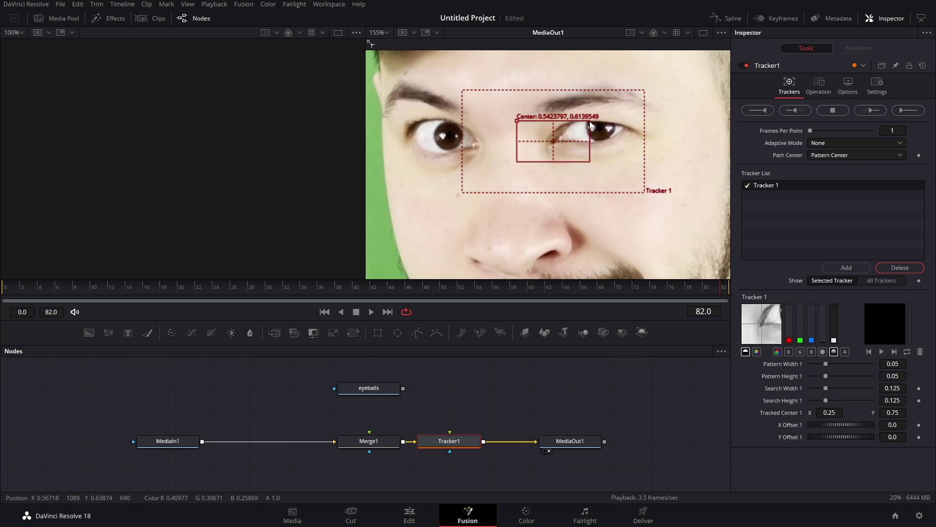
pyautogui.moveTo(590, 124); pyautogui.dragTo(608, 116)
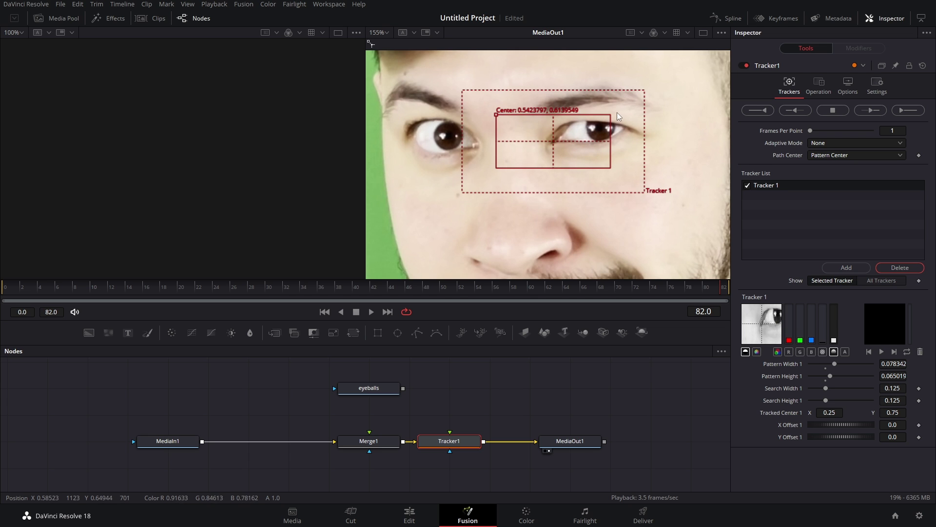
pyautogui.moveTo(609, 119); pyautogui.dragTo(571, 129)
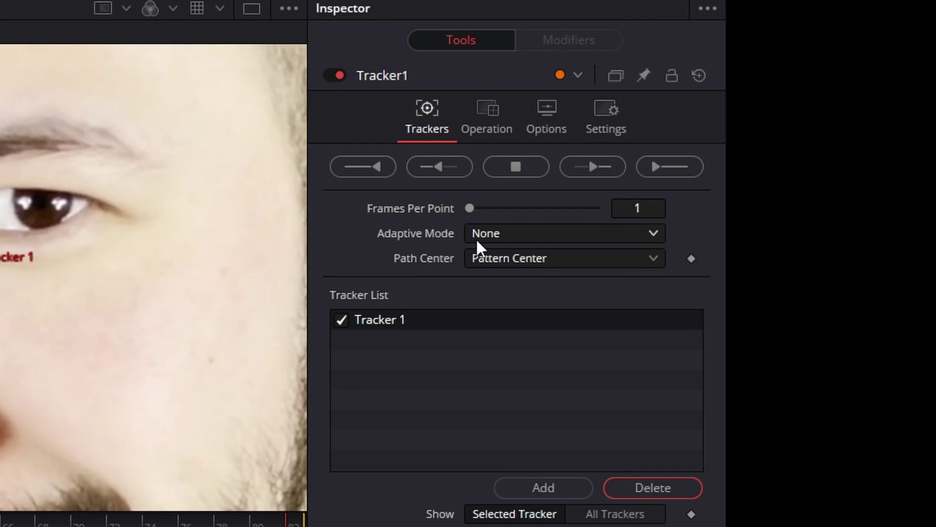
# Set Tracker 1's adaptive mode to Best match and lower Match Tolerance to 0.0551
pyautogui.click(475, 238)
pyautogui.click(505, 307)
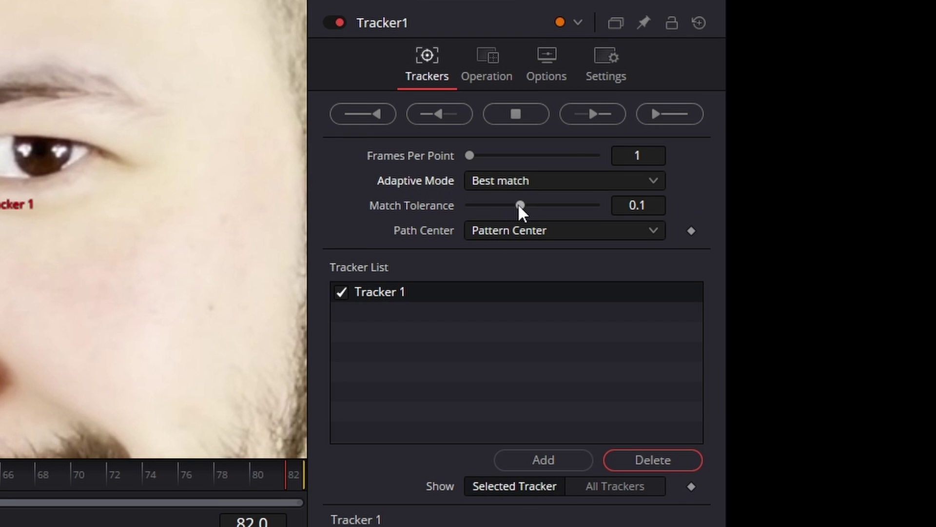
pyautogui.moveTo(518, 203); pyautogui.dragTo(496, 206)
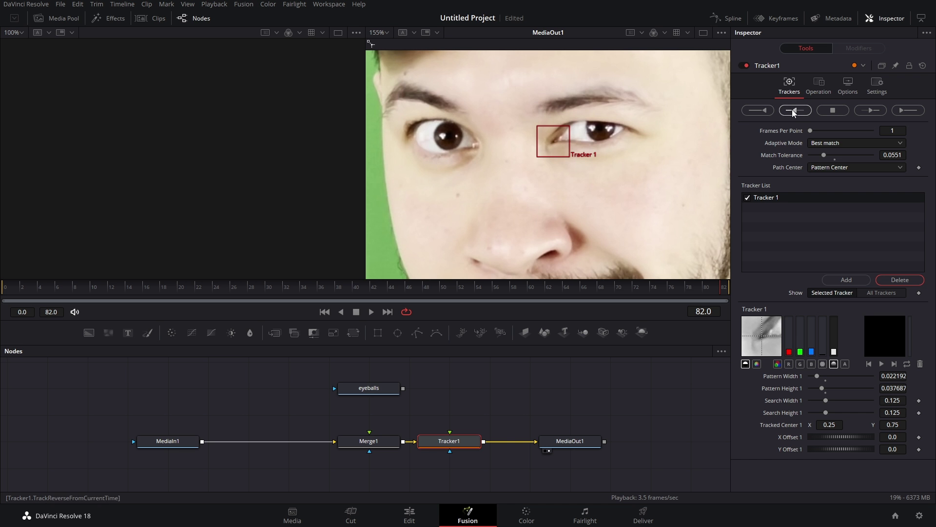
# Track the eye corner backward across all 83 frames and scrub to check the motion path
pyautogui.click(794, 113)
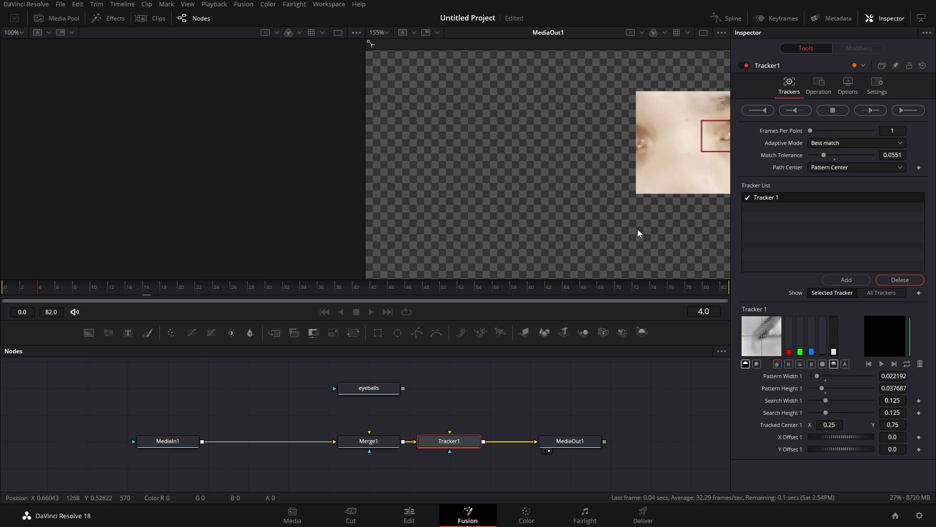
pyautogui.click(556, 284)
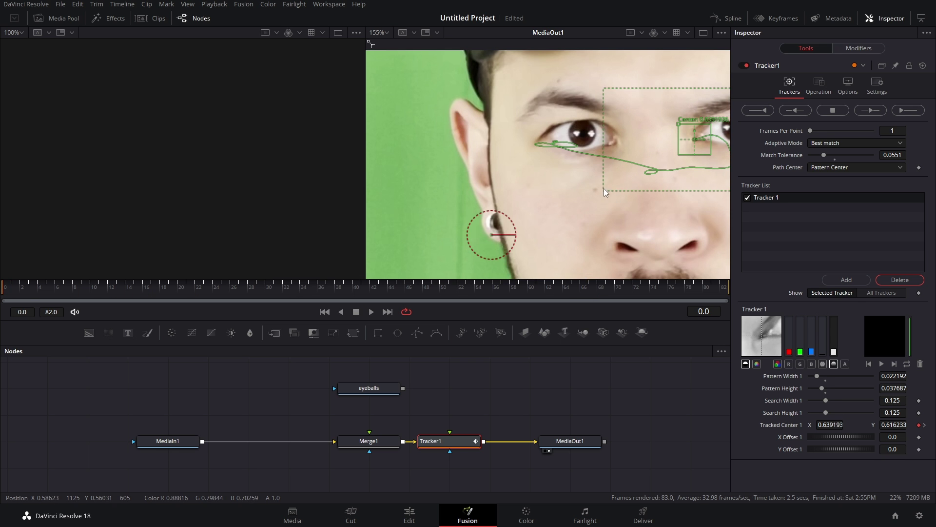
pyautogui.moveTo(38, 292); pyautogui.dragTo(198, 292)
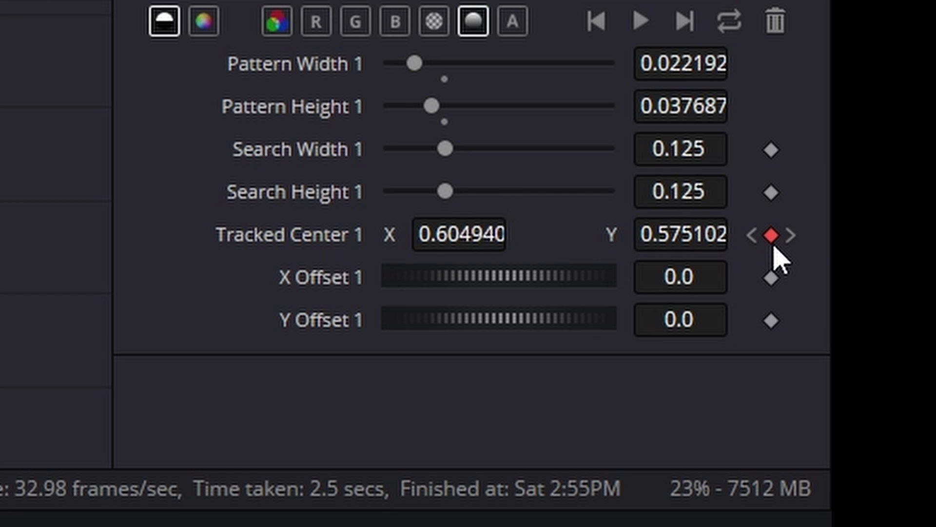
pyautogui.press('Right')
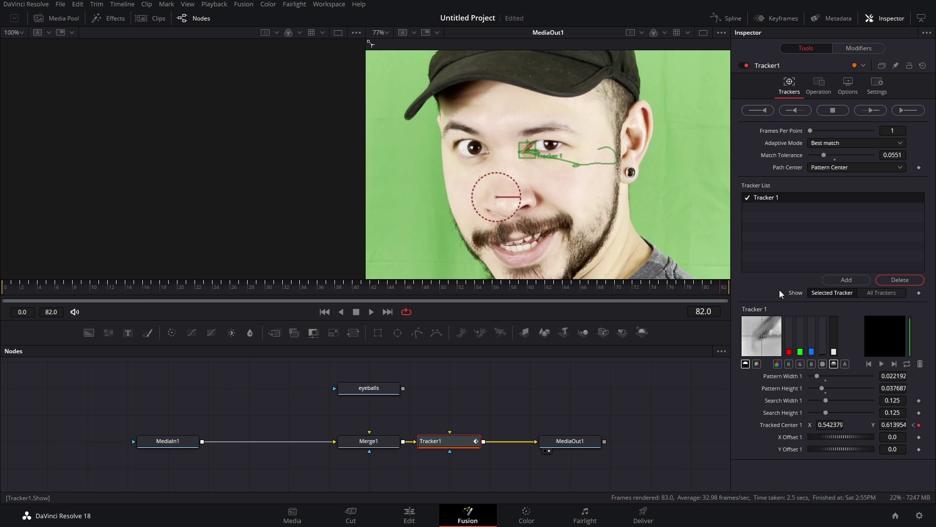
# Add Tracker 2, place its pattern on the eye, and save the project
pyautogui.click(846, 279)
pyautogui.moveTo(660, 84); pyautogui.dragTo(570, 141)
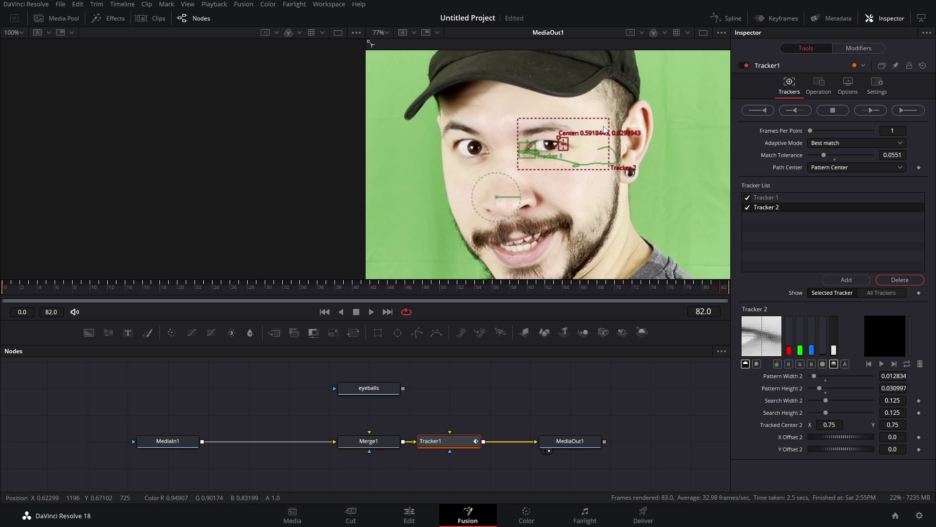
pyautogui.hotkey('ctrl', 's')
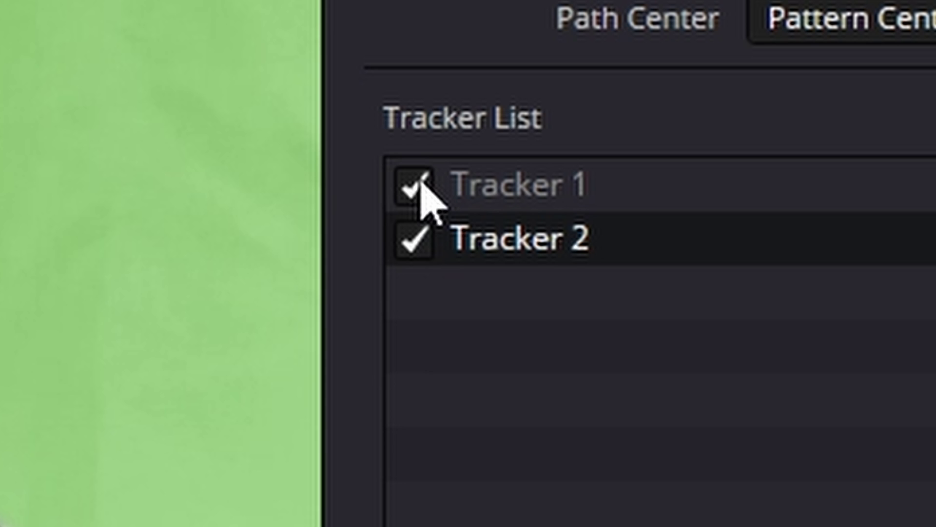
# Disable Tracker 1, track Tracker 2 backward through the clip, and scrub to review its path
pyautogui.click(414, 189)
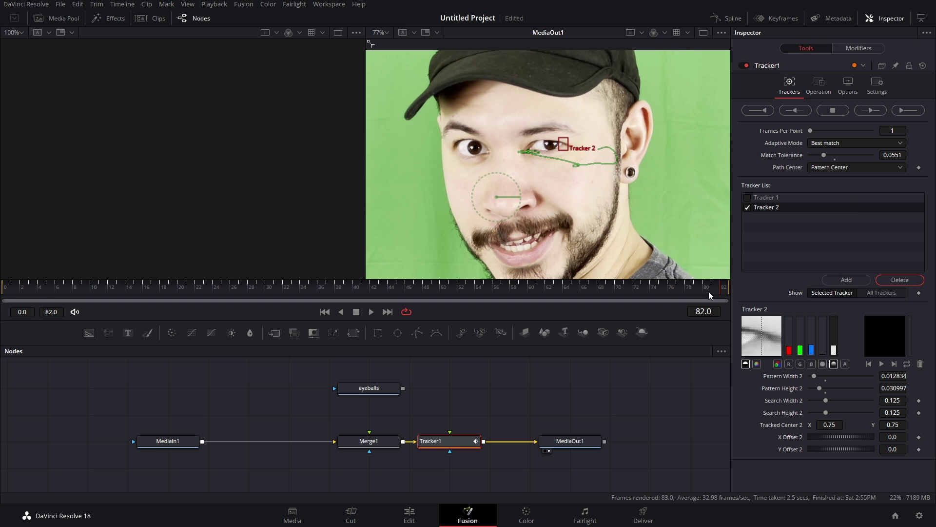
pyautogui.click(798, 112)
pyautogui.click(25, 291)
pyautogui.moveTo(25, 291); pyautogui.dragTo(595, 268)
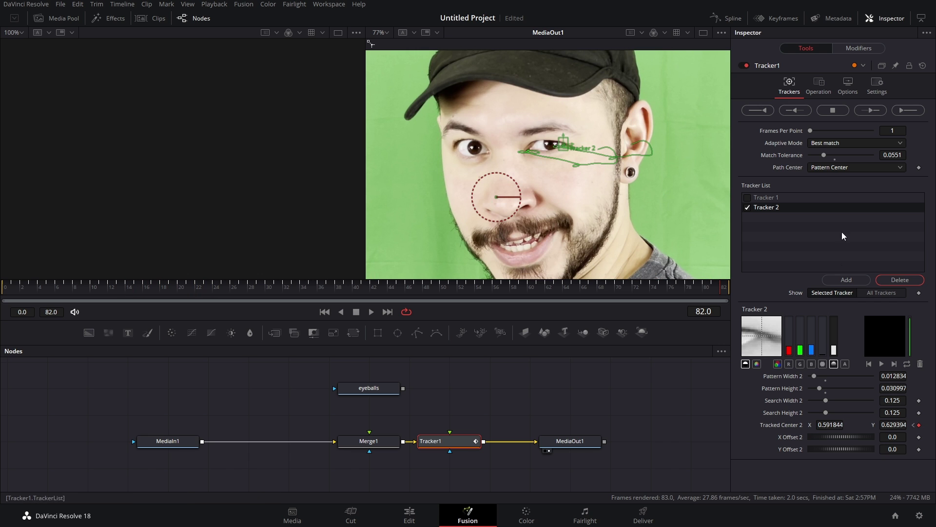
# Add Tracker 3, track it backward through the clip, and re-enable Trackers 1 and 2
pyautogui.click(847, 280)
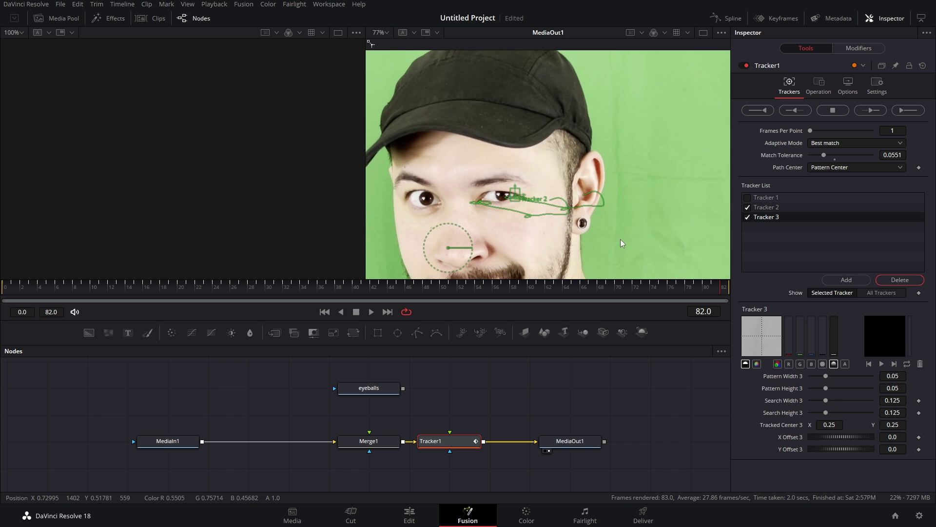
pyautogui.scroll(-5, 621, 237)
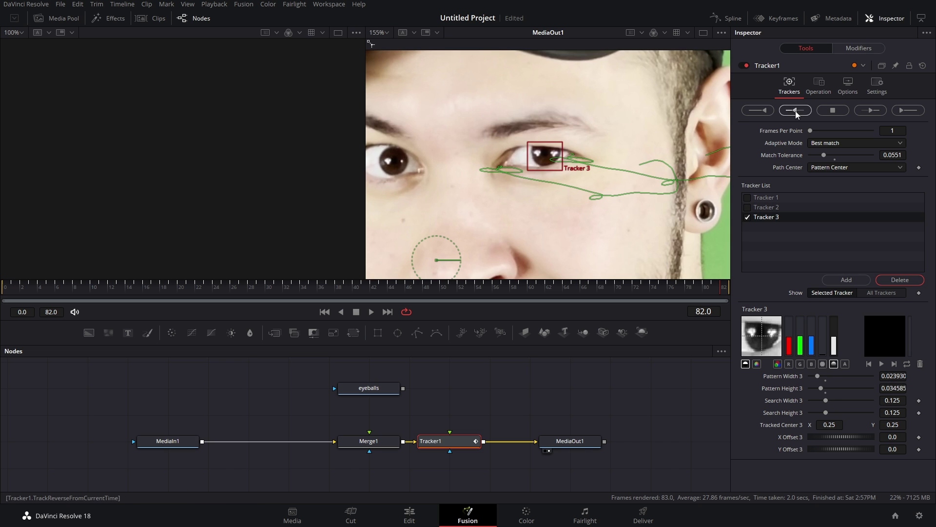
pyautogui.click(795, 110)
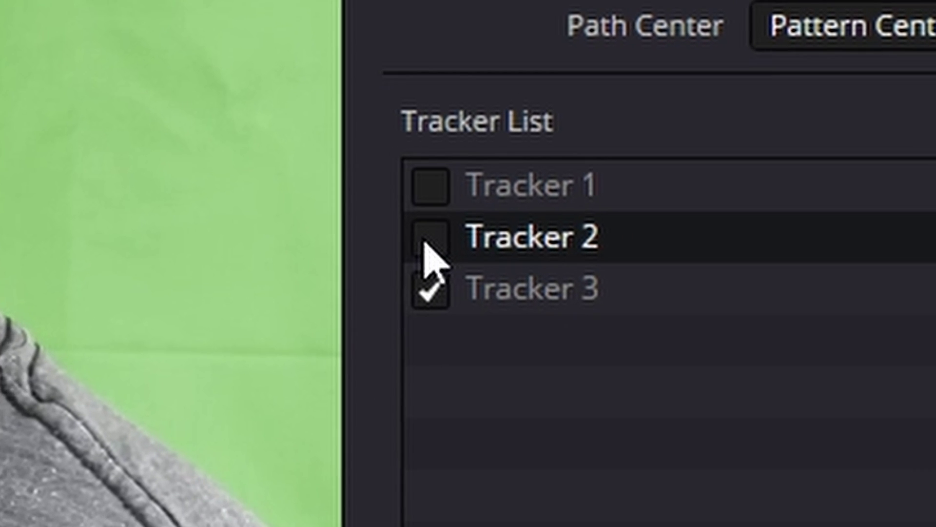
pyautogui.click(747, 208)
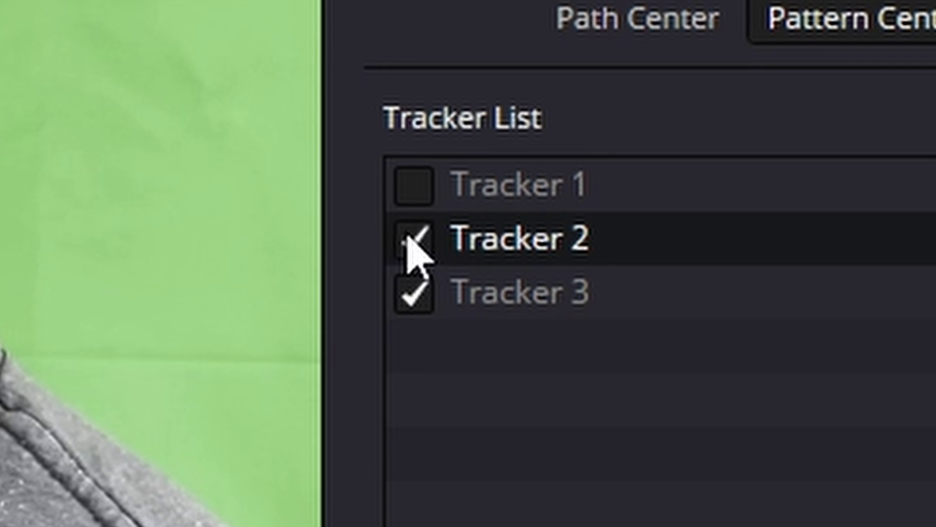
pyautogui.click(413, 187)
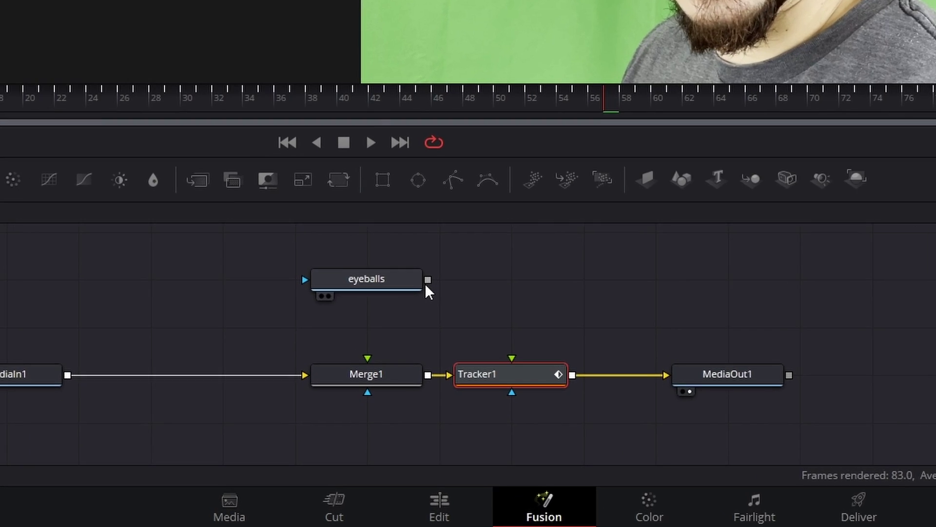
# Wire the eyeballs output into Tracker1's foreground input and scrub to preview the overlay
pyautogui.moveTo(403, 392); pyautogui.dragTo(451, 433)
pyautogui.moveTo(592, 271)
pyautogui.mouseDown()
pyautogui.moveTo(579, 265)
pyautogui.moveTo(584, 271)
pyautogui.mouseUp()
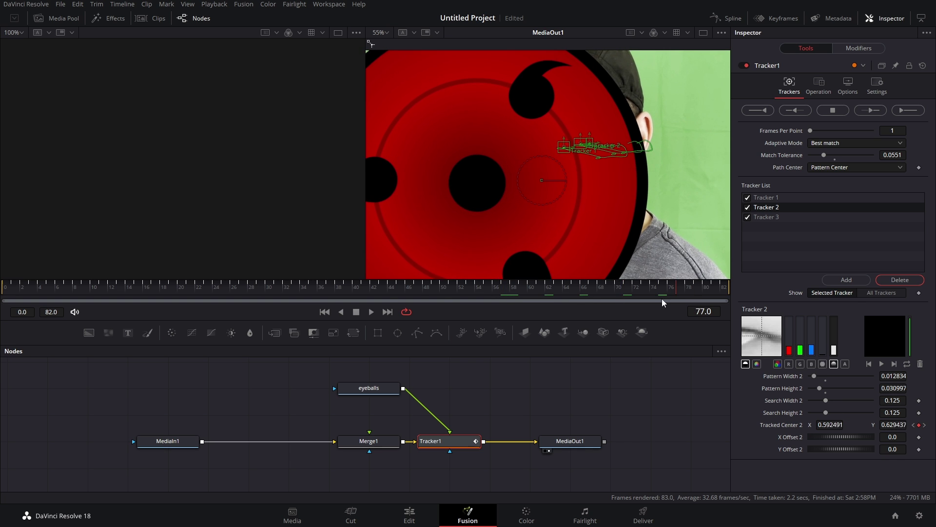
pyautogui.moveTo(662, 298); pyautogui.dragTo(725, 297)
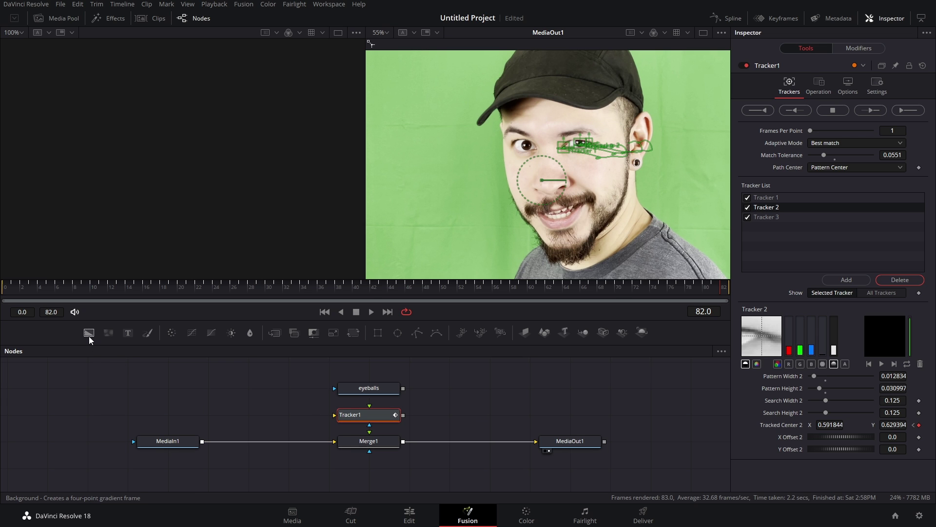
# Add a Background node with Alpha 0 and wire eyeballs into Tracker1's foreground
pyautogui.moveTo(89, 332); pyautogui.dragTo(338, 419)
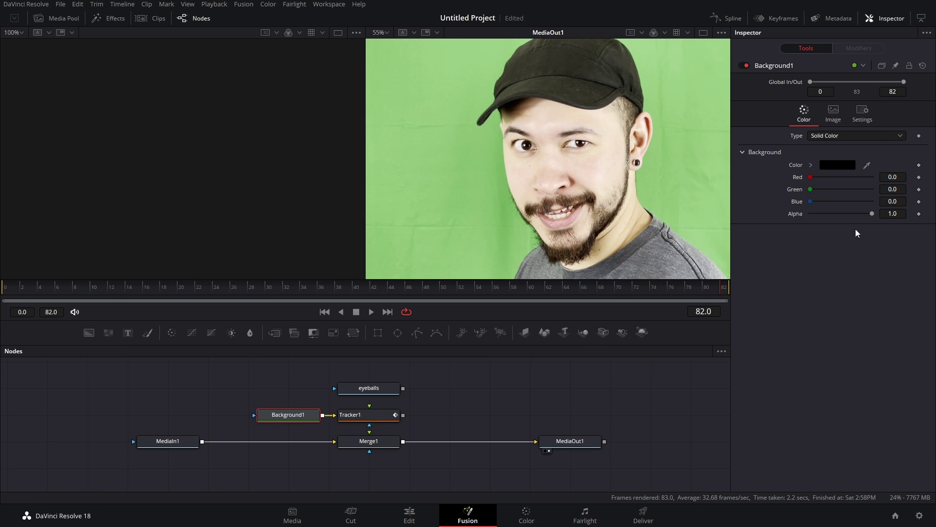
pyautogui.moveTo(872, 213); pyautogui.dragTo(795, 215)
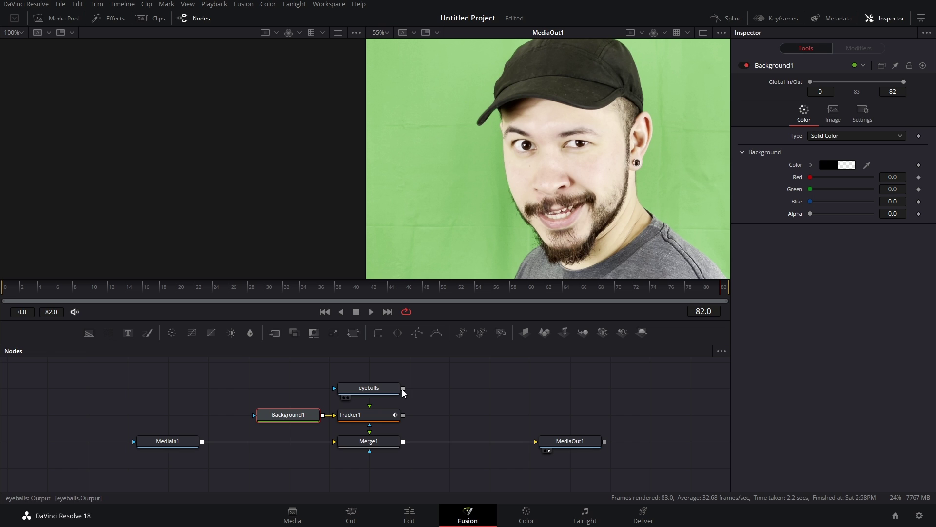
pyautogui.moveTo(403, 389); pyautogui.dragTo(373, 442)
# Feed Tracker1 into Merge1 and preview the sharingan overlay at frames 55 and 63
pyautogui.moveTo(224, 295); pyautogui.dragTo(720, 299)
pyautogui.moveTo(720, 299); pyautogui.dragTo(570, 299)
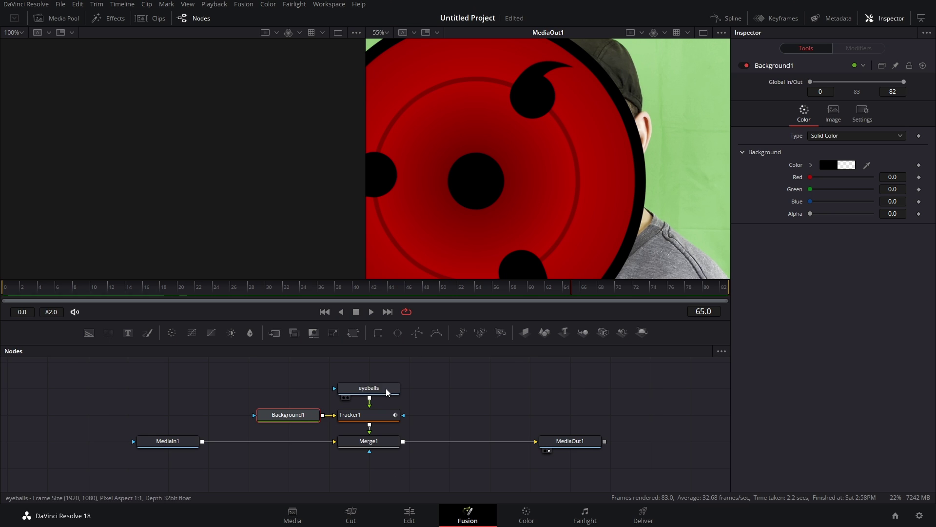
pyautogui.click(488, 299)
pyautogui.click(557, 299)
# Insert a Transform tool between the eyeballs node and Tracker1
pyautogui.moveTo(367, 399); pyautogui.dragTo(366, 376)
pyautogui.click(381, 361)
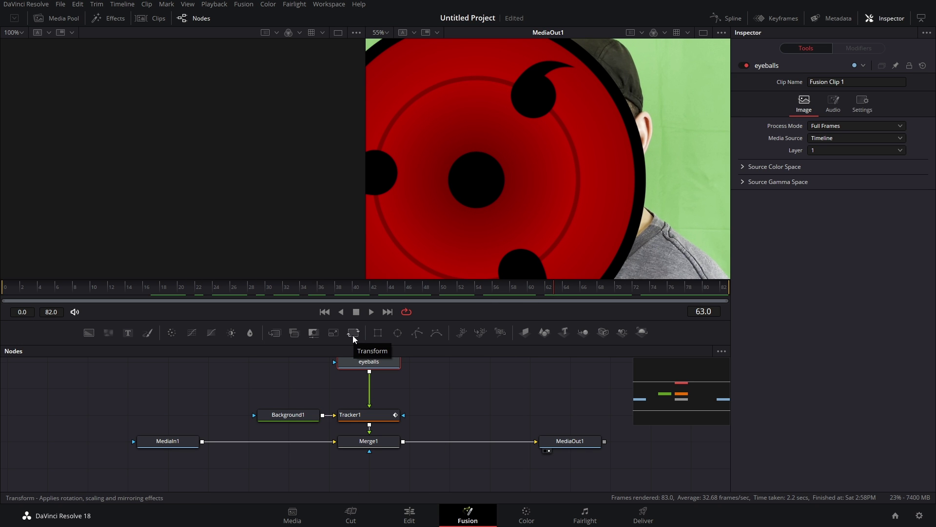
pyautogui.moveTo(353, 335); pyautogui.dragTo(370, 385)
pyautogui.moveTo(560, 287); pyautogui.dragTo(622, 288)
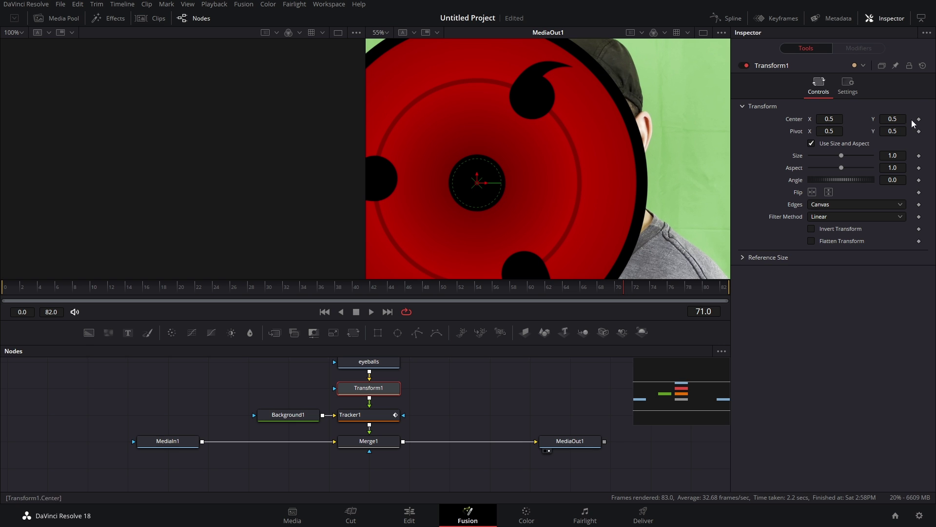
# Shrink the sharingan to about size 0.03 and centre it on the right eye's iris
pyautogui.moveTo(886, 155); pyautogui.dragTo(591, 146)
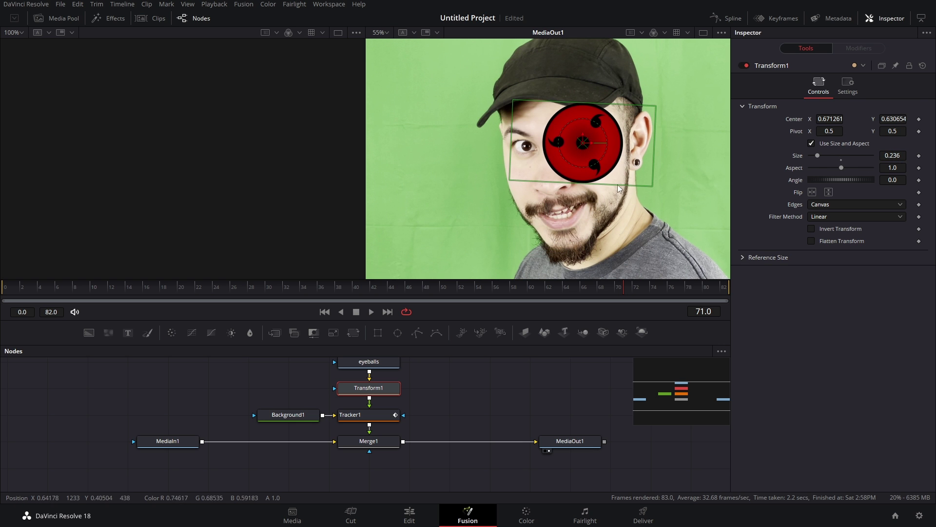
pyautogui.scroll(3, 619, 171)
pyautogui.moveTo(681, 79); pyautogui.dragTo(535, 151)
pyautogui.scroll(5, 537, 146)
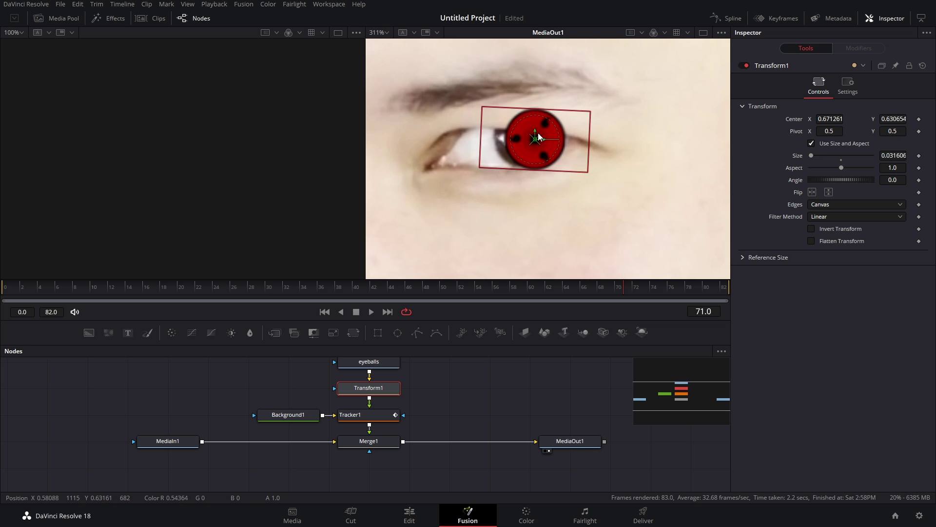
# Make the sharingan semi-transparent in Merge1, then refit Transform1 to size 0.0288 and check frame 29
pyautogui.click(519, 140)
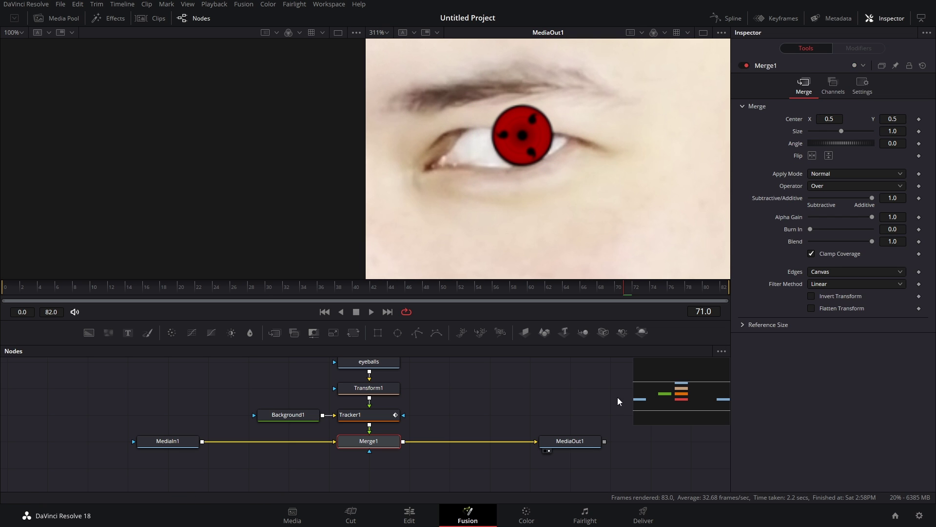
pyautogui.moveTo(873, 241); pyautogui.dragTo(835, 244)
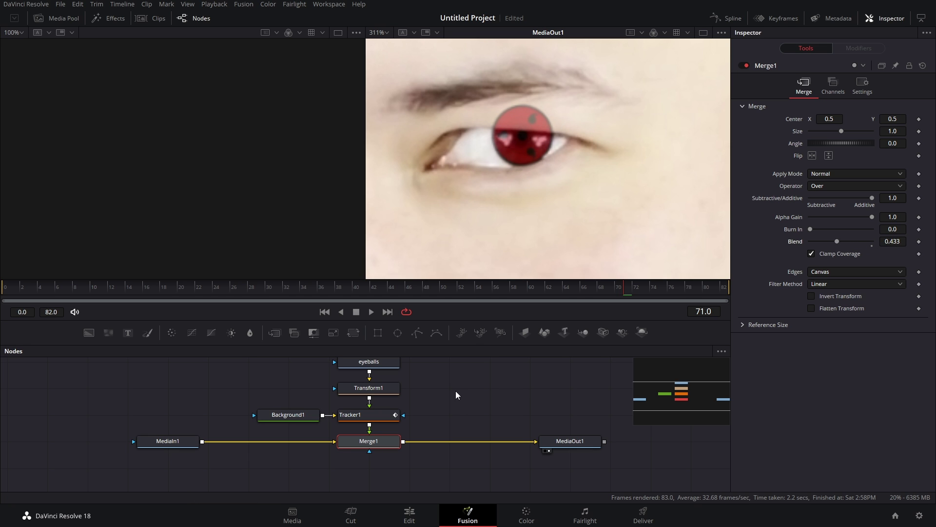
pyautogui.click(368, 388)
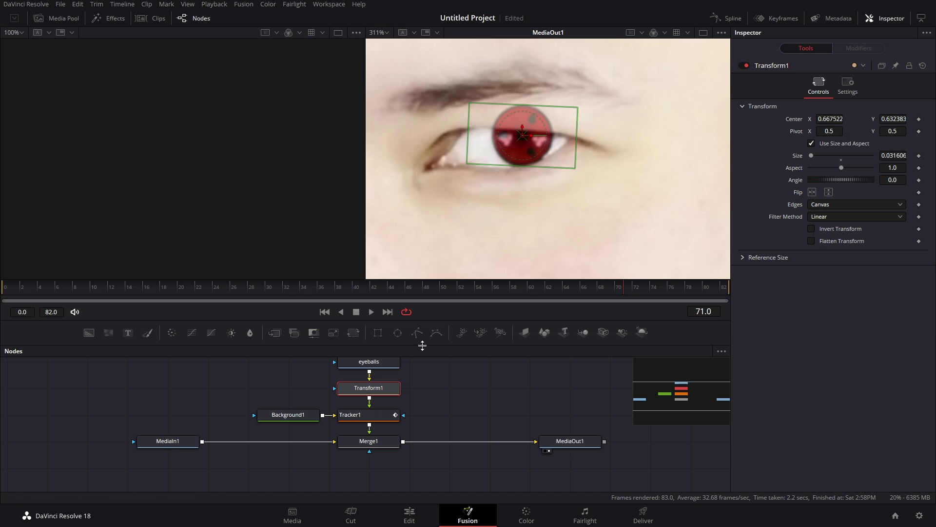
pyautogui.moveTo(523, 130); pyautogui.dragTo(523, 129)
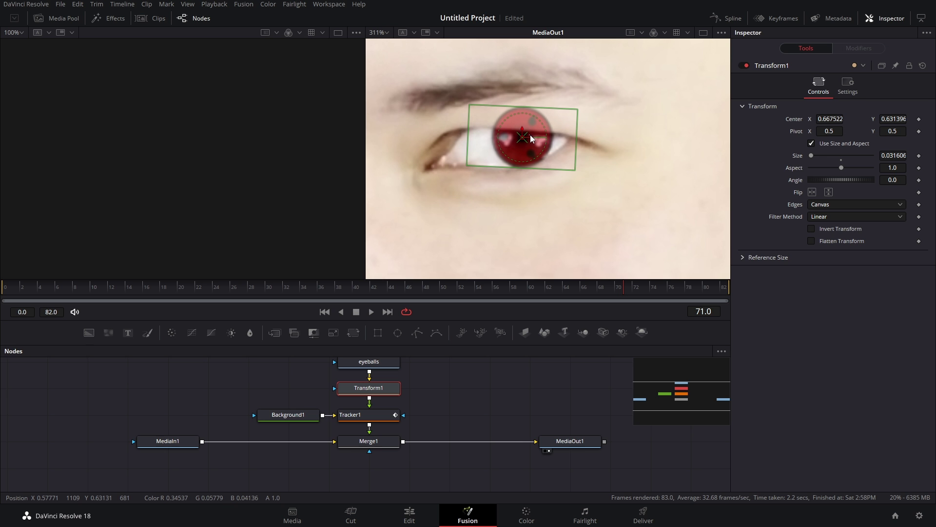
pyautogui.moveTo(624, 288); pyautogui.dragTo(277, 296)
pyautogui.moveTo(532, 250); pyautogui.dragTo(417, 186)
pyautogui.click(261, 287)
# Keyframe Transform1's Center and Size, nudging the overlay at frame 26 and keying frame 32
pyautogui.moveTo(261, 288); pyautogui.dragTo(285, 302)
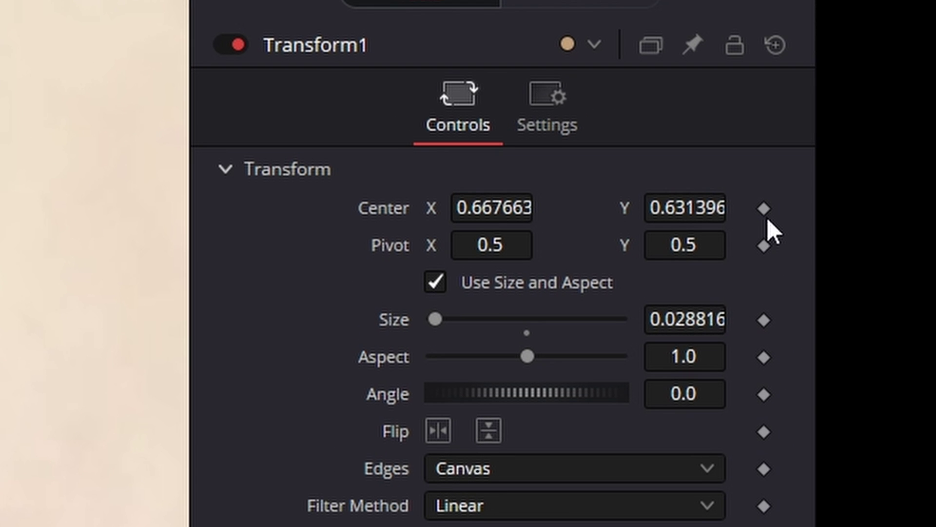
pyautogui.click(764, 210)
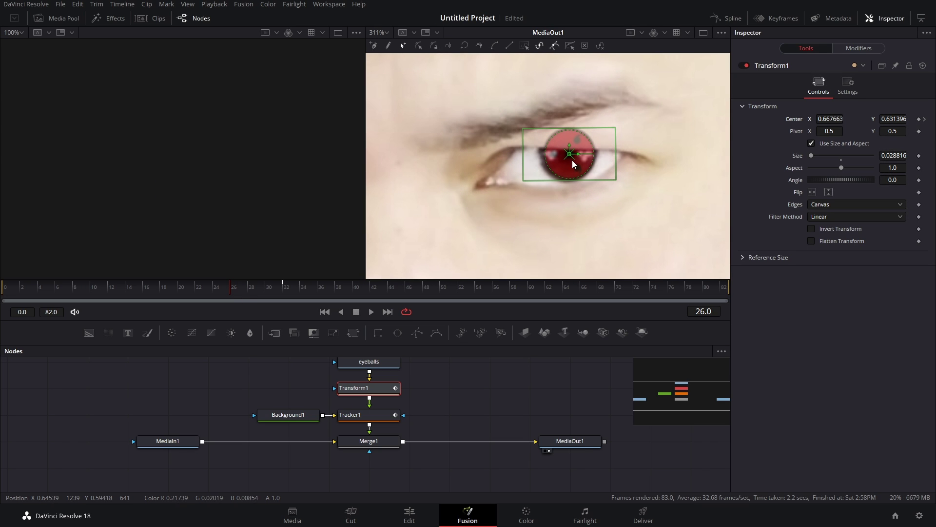
pyautogui.moveTo(572, 157); pyautogui.dragTo(569, 156)
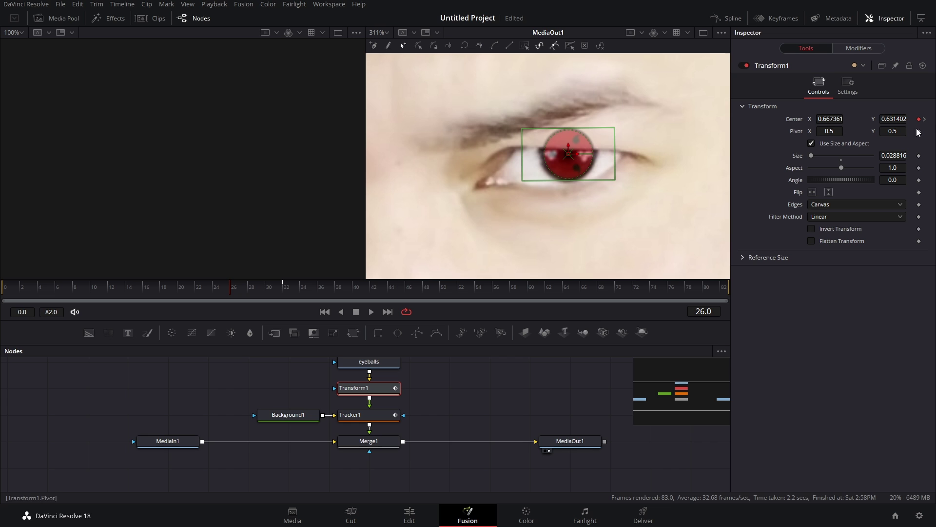
pyautogui.click(925, 119)
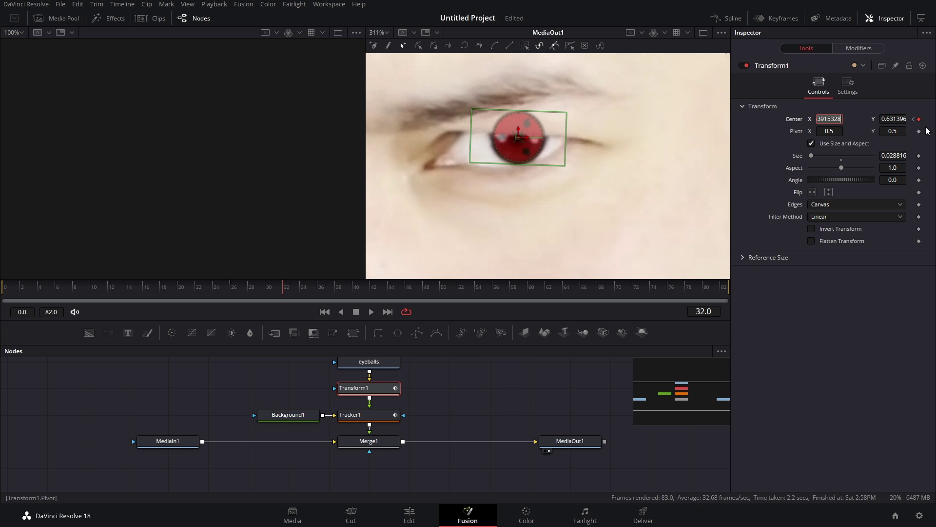
pyautogui.click(920, 156)
pyautogui.click(912, 119)
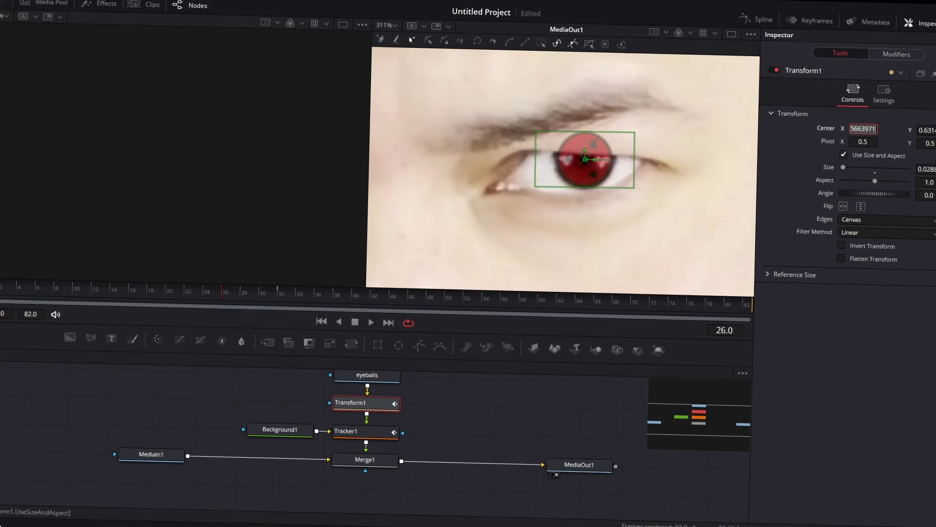
# Refine the overlay's centre and size at frames 26 and 21 to keep it on the iris
pyautogui.click(614, 127)
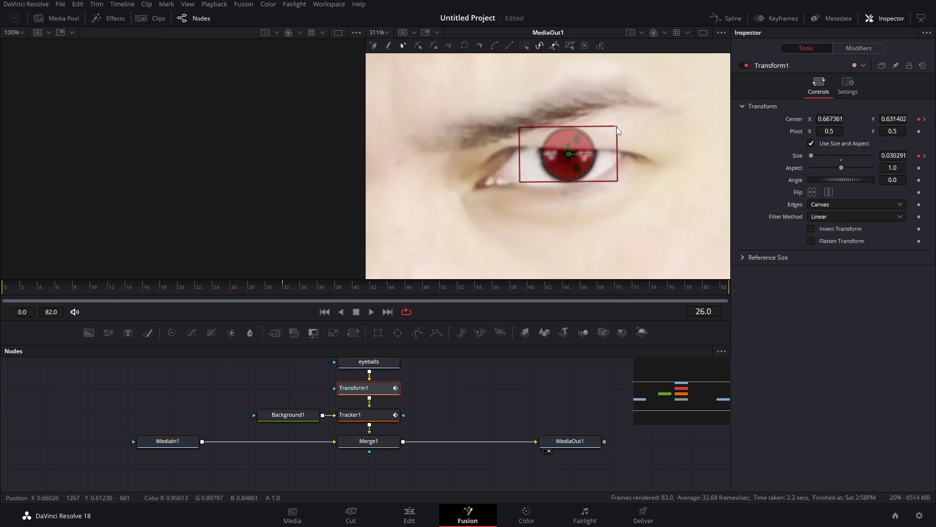
pyautogui.moveTo(617, 126); pyautogui.dragTo(619, 126)
pyautogui.moveTo(229, 288); pyautogui.dragTo(148, 293)
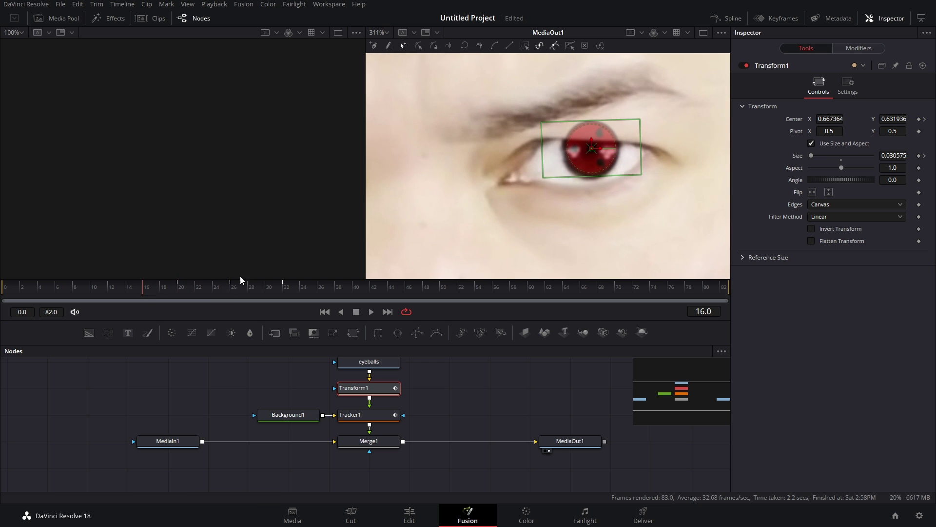
pyautogui.moveTo(592, 149); pyautogui.dragTo(591, 151)
pyautogui.moveTo(96, 292); pyautogui.dragTo(64, 291)
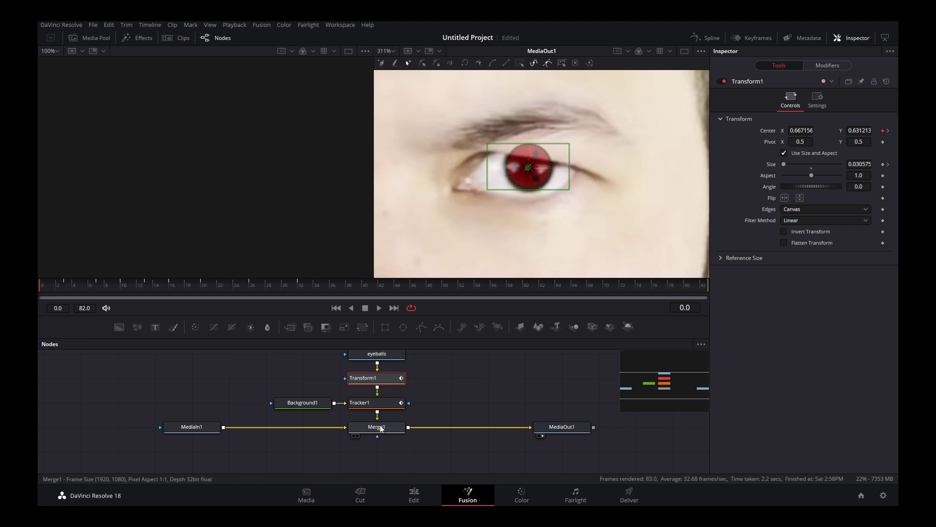
pyautogui.click(413, 361)
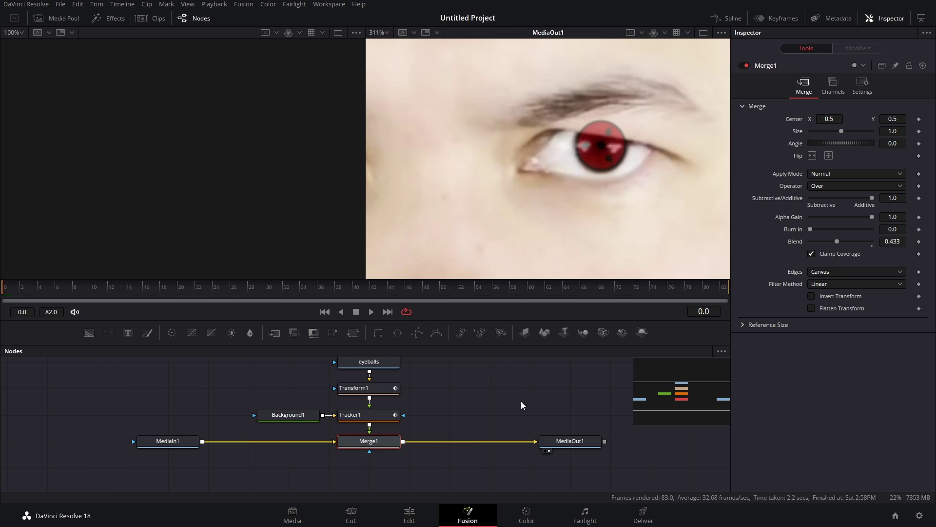
# Raise Merge1's Blend to 1.0 and set its apply mode to Overlay
pyautogui.moveTo(837, 241); pyautogui.dragTo(873, 241)
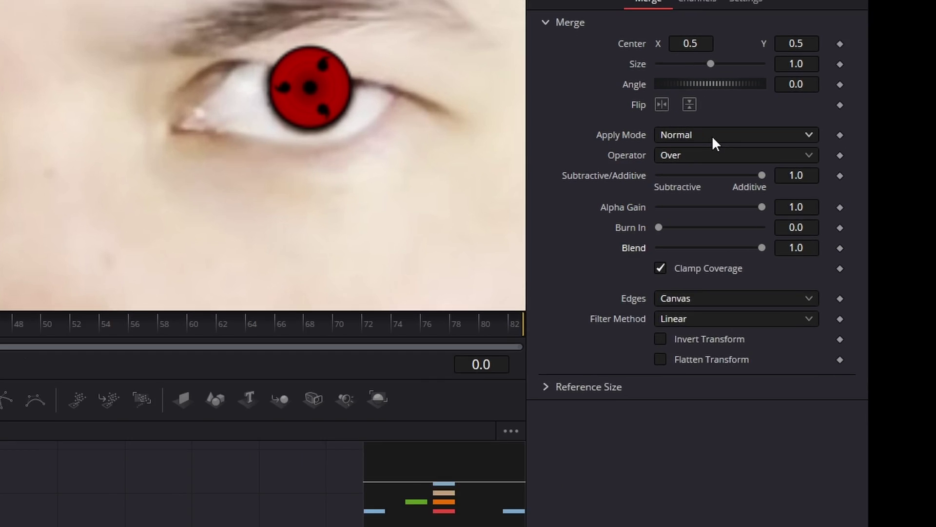
pyautogui.click(842, 174)
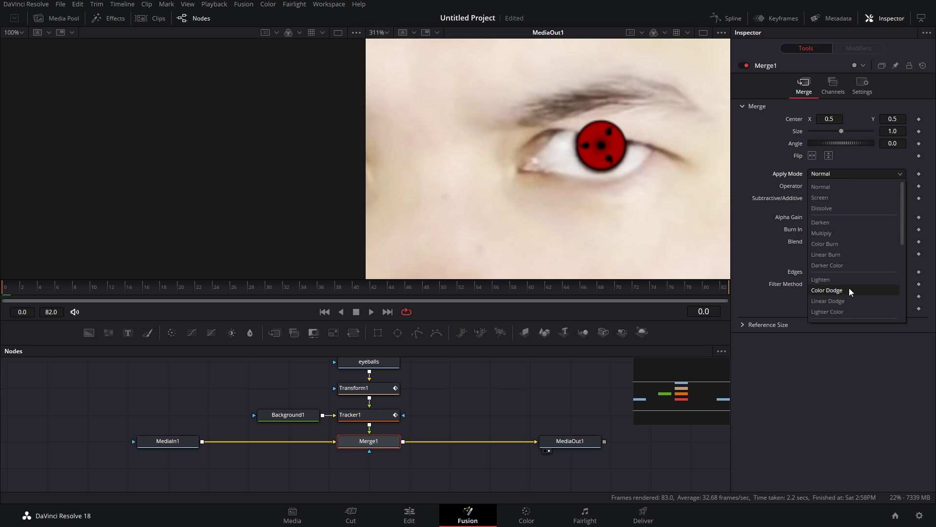
pyautogui.scroll(-2, 844, 277)
pyautogui.click(832, 300)
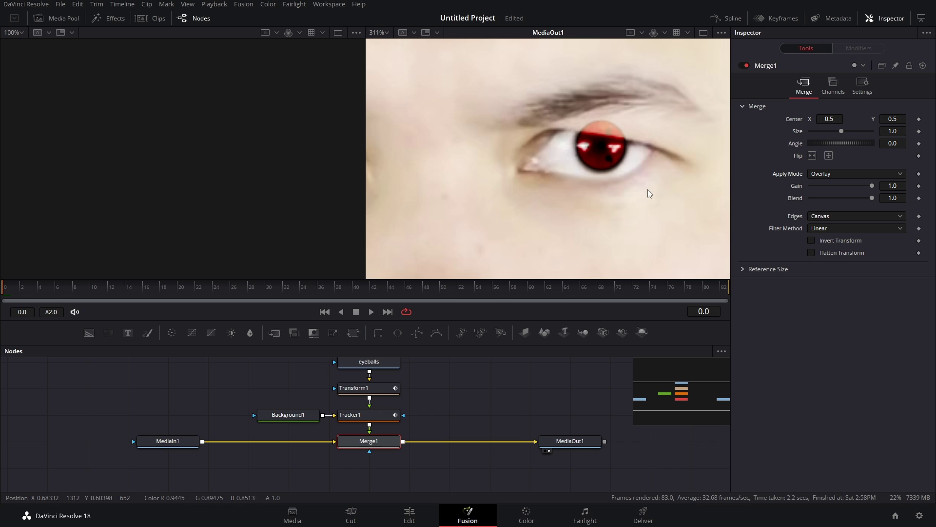
# Compare the Soft Light and Lighten apply modes, then return Merge1 to Overlay
pyautogui.click(823, 174)
pyautogui.click(825, 304)
pyautogui.click(853, 175)
pyautogui.click(841, 303)
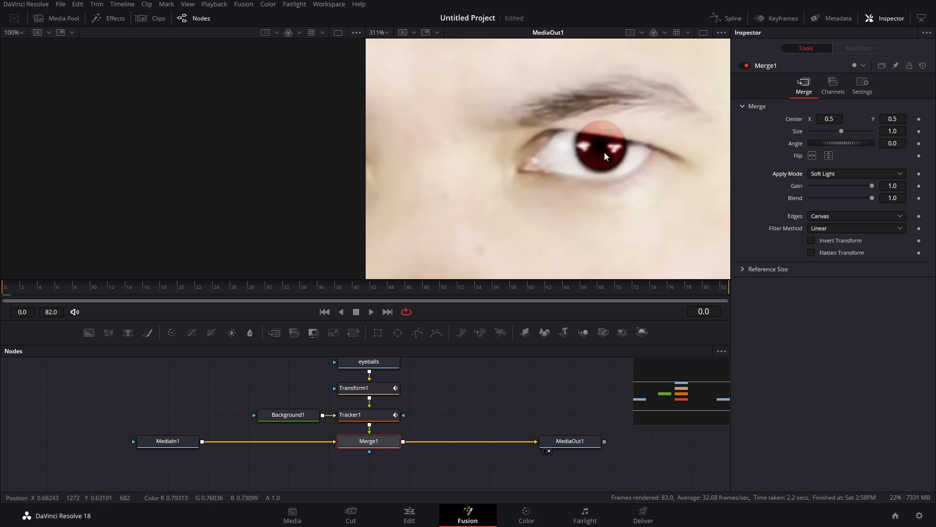
pyautogui.click(849, 174)
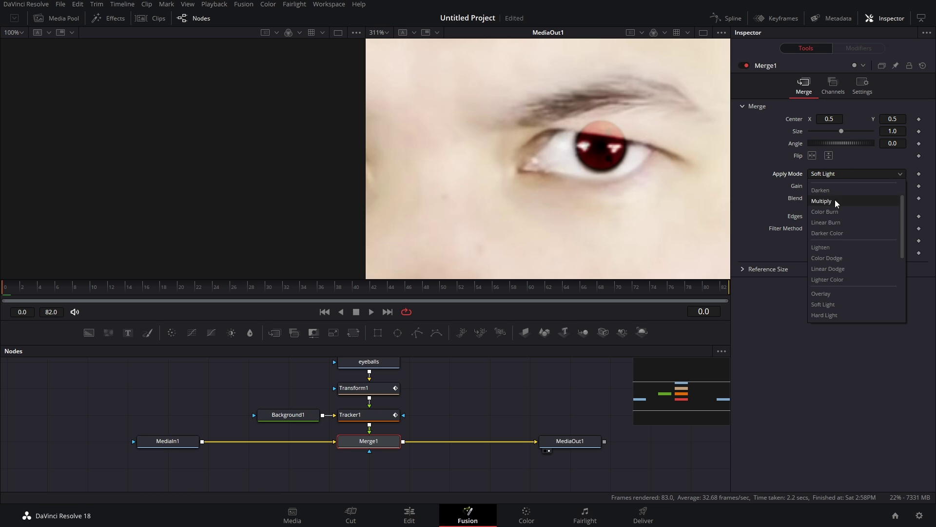
pyautogui.click(824, 246)
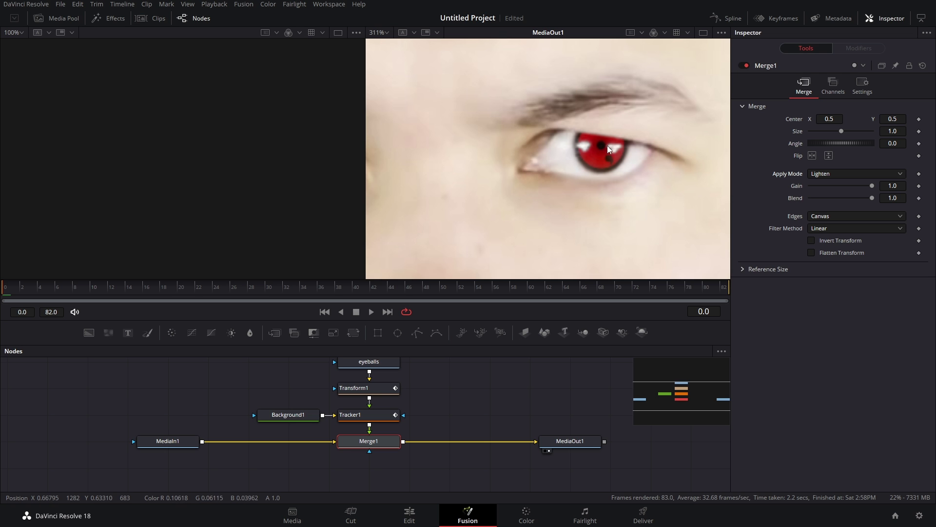
pyautogui.scroll(-3, 629, 195)
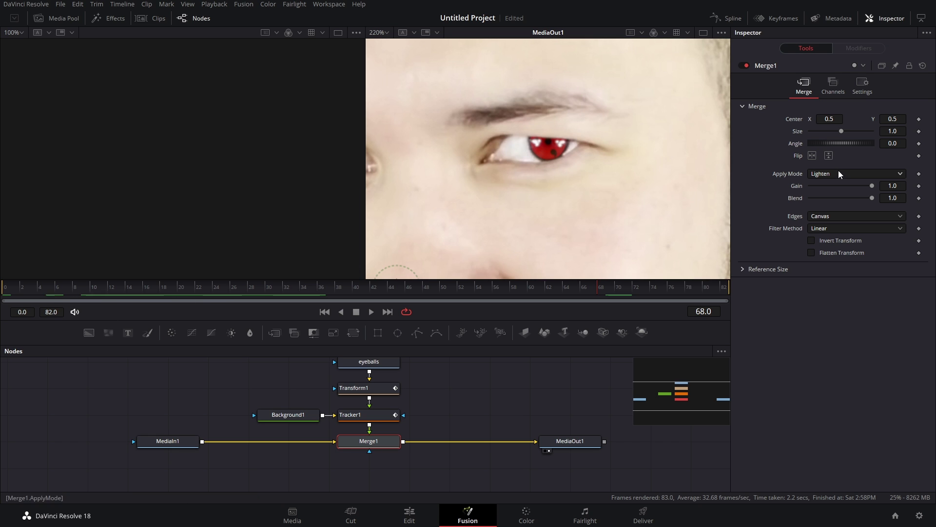
pyautogui.click(839, 174)
pyautogui.click(841, 296)
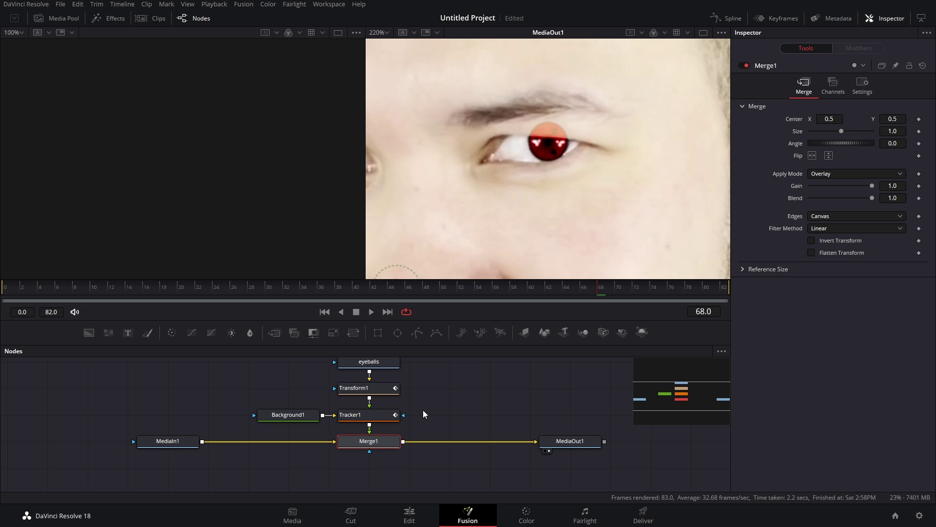
# Copy and paste Background1 and Tracker1, placing the duplicates beside Merge1
pyautogui.moveTo(449, 403); pyautogui.dragTo(253, 425)
pyautogui.rightClick(375, 417)
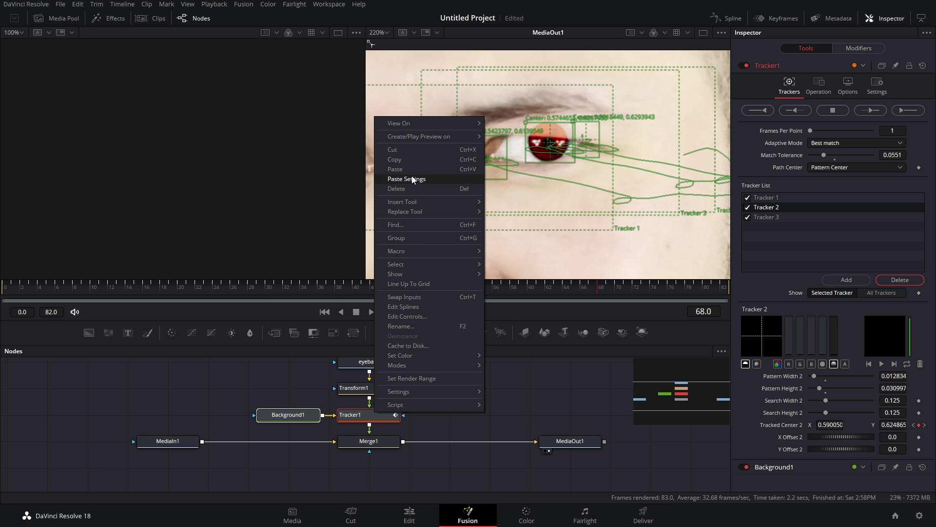
pyautogui.click(411, 170)
pyautogui.scroll(-2, 346, 443)
pyautogui.rightClick(367, 417)
pyautogui.click(368, 420)
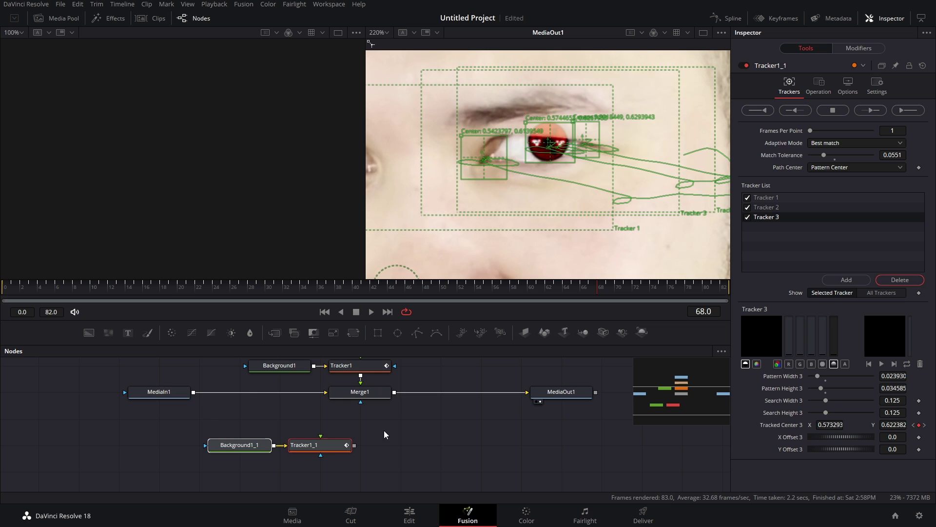
pyautogui.moveTo(348, 444); pyautogui.dragTo(360, 405)
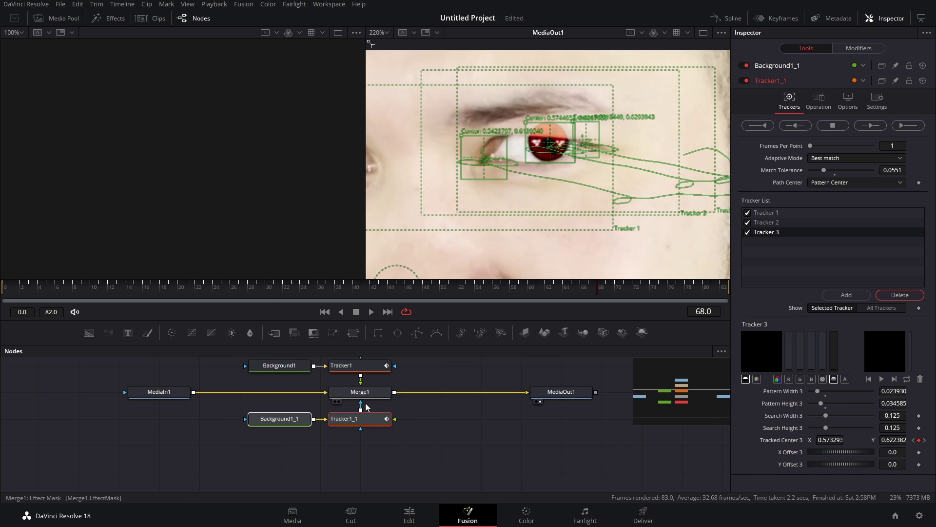
# Add a BSpline mask node feeding Tracker1_1
pyautogui.click(430, 420)
pyautogui.moveTo(443, 433); pyautogui.dragTo(420, 439)
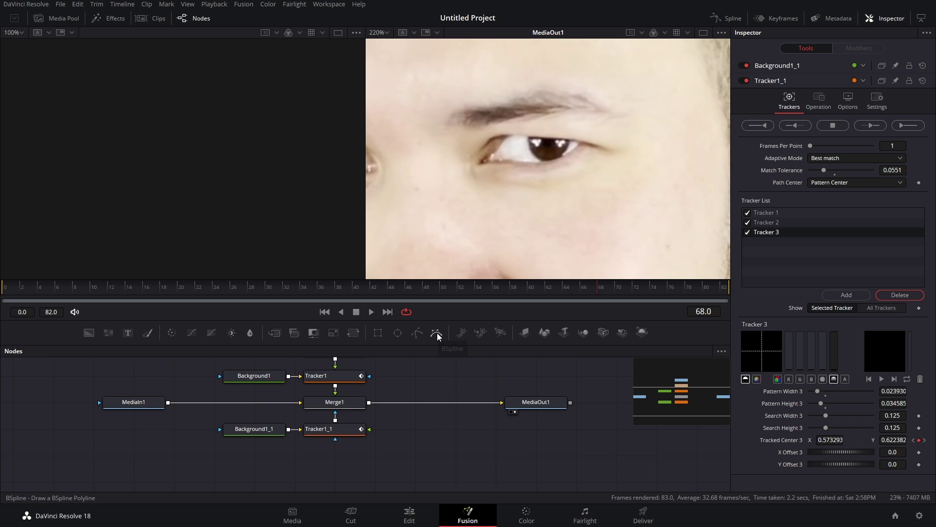
pyautogui.moveTo(438, 335); pyautogui.dragTo(370, 432)
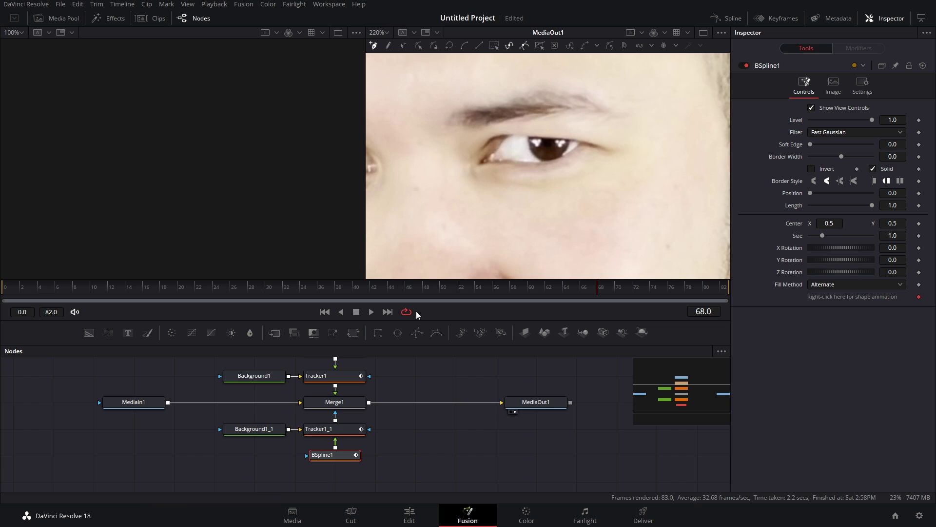
# Draw a closed BSpline1 mask shape around the eye
pyautogui.scroll(5, 526, 137)
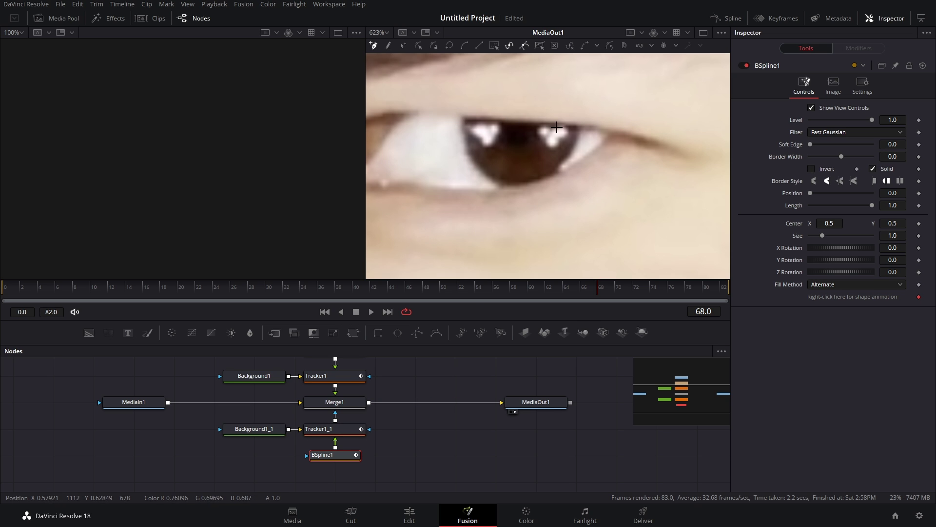
pyautogui.click(402, 185)
pyautogui.click(438, 251)
pyautogui.click(566, 258)
pyautogui.click(653, 210)
pyautogui.click(609, 129)
pyautogui.click(515, 119)
pyautogui.click(461, 116)
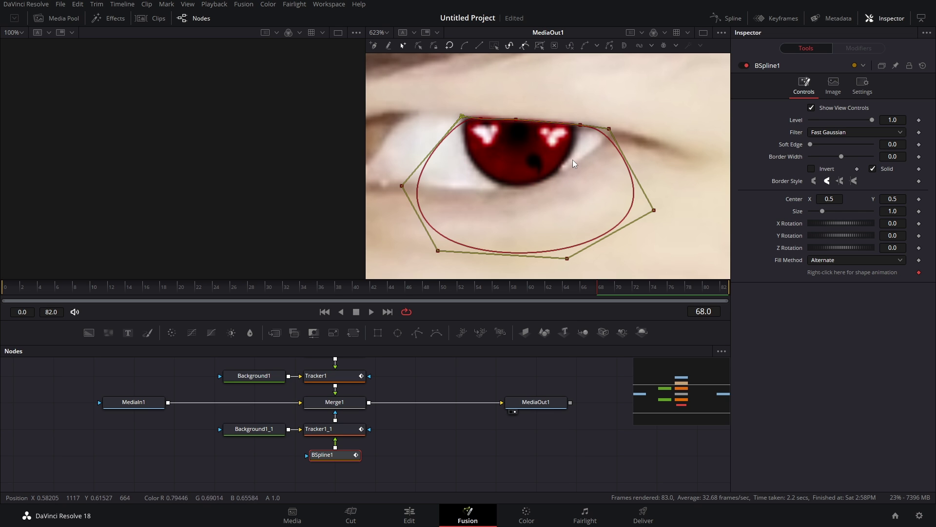
# Add a BSpline2 mask and outline a closed shape over the upper eyelid above the iris
pyautogui.scroll(-1, 429, 357)
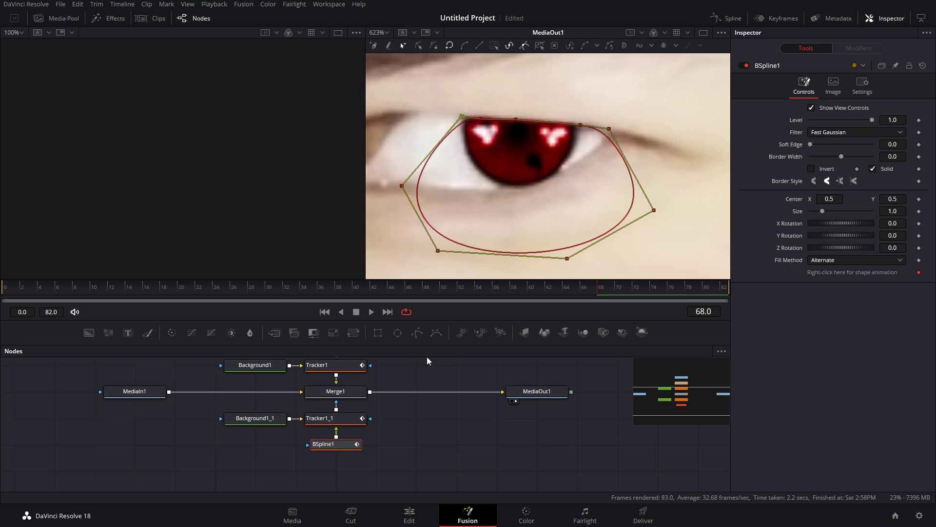
pyautogui.moveTo(436, 333); pyautogui.dragTo(322, 441)
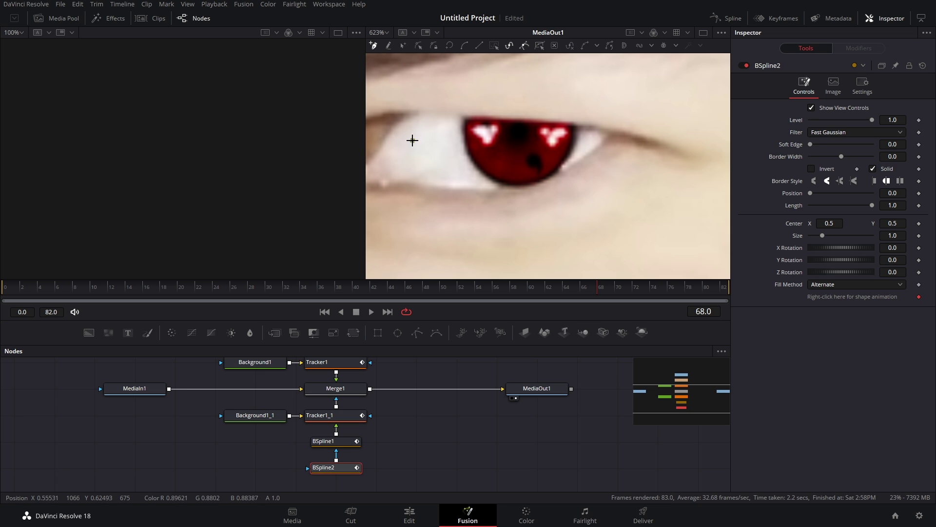
pyautogui.click(413, 140)
pyautogui.click(538, 129)
pyautogui.click(695, 153)
pyautogui.click(674, 245)
pyautogui.click(601, 214)
pyautogui.click(417, 206)
pyautogui.click(414, 142)
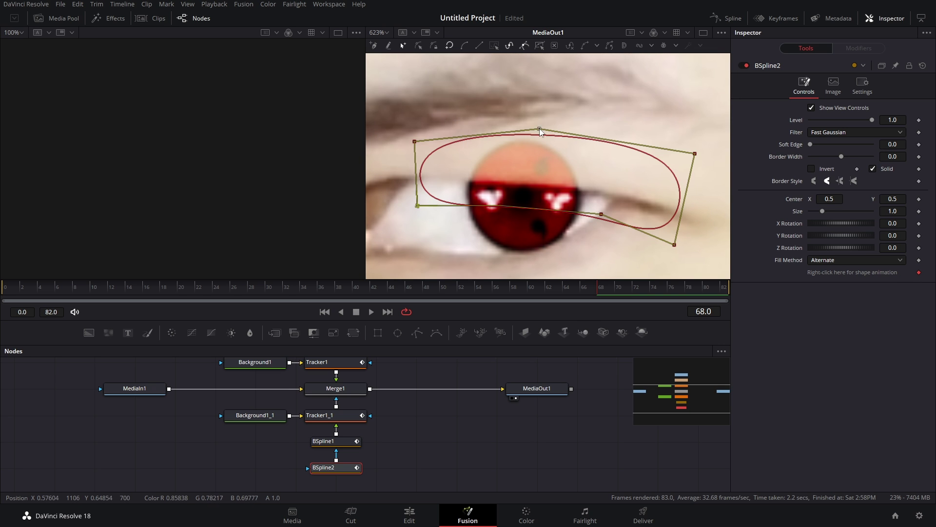
# Pull the eyelid mask's top point up toward the brow and its left point outward
pyautogui.moveTo(538, 129); pyautogui.dragTo(540, 85)
pyautogui.moveTo(414, 141); pyautogui.dragTo(378, 128)
pyautogui.click(336, 441)
pyautogui.moveTo(422, 453); pyautogui.dragTo(482, 419)
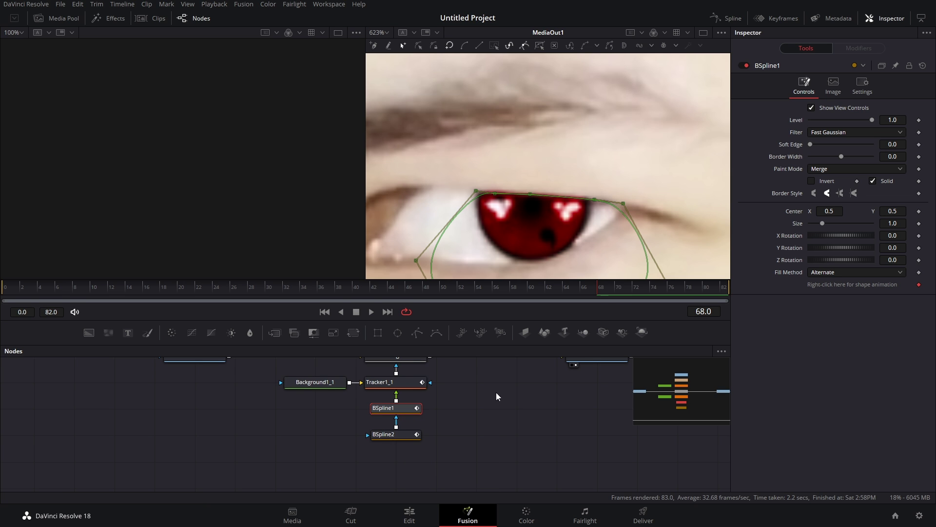
# Set BSpline1's Paint Mode to Ignore and soften BSpline2's edge so the iris tucks under the eyelid
pyautogui.click(824, 171)
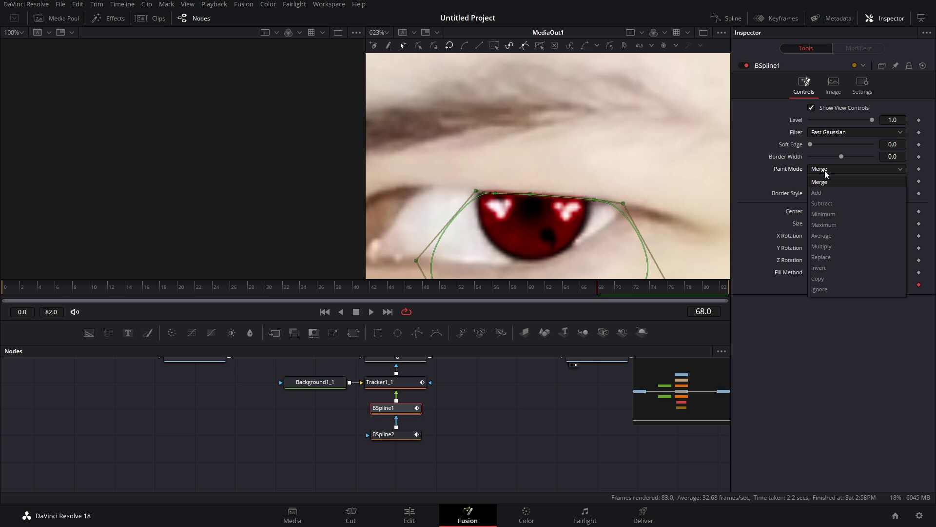
pyautogui.click(827, 293)
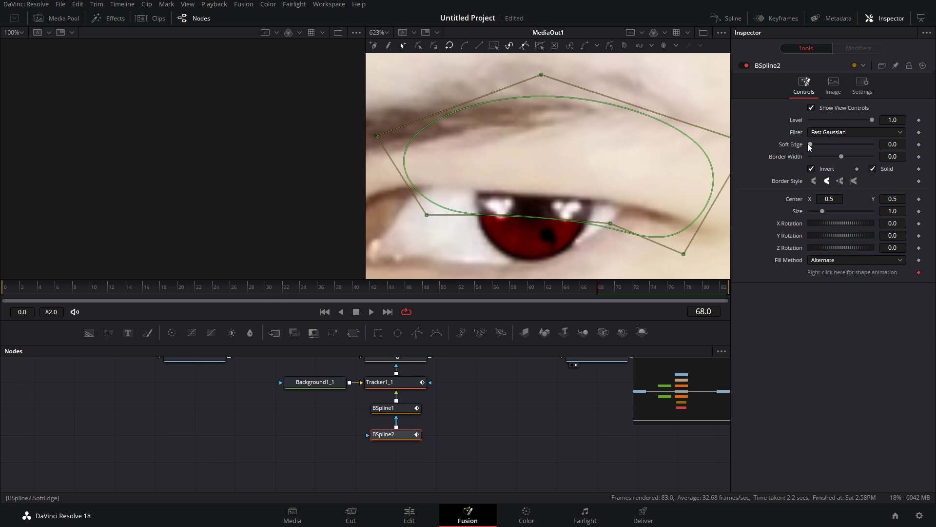
pyautogui.moveTo(812, 147); pyautogui.dragTo(814, 149)
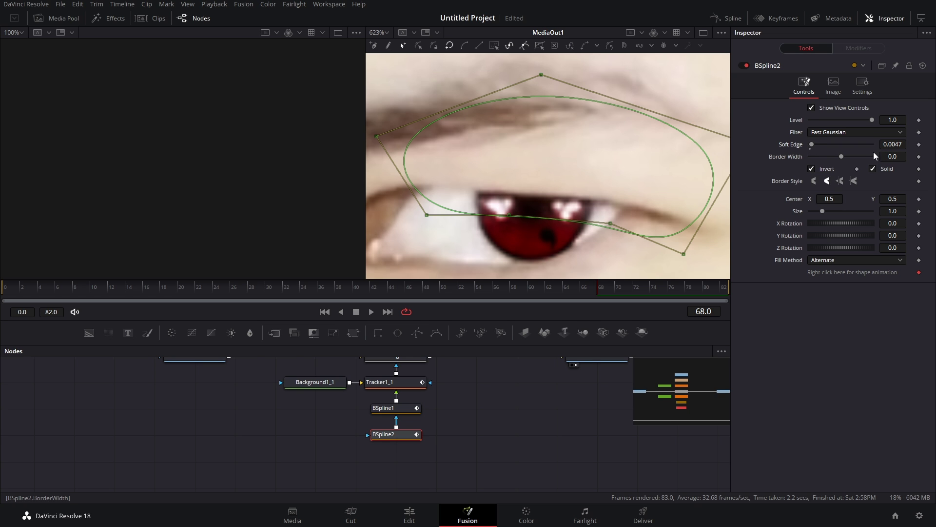
pyautogui.moveTo(811, 145); pyautogui.dragTo(815, 144)
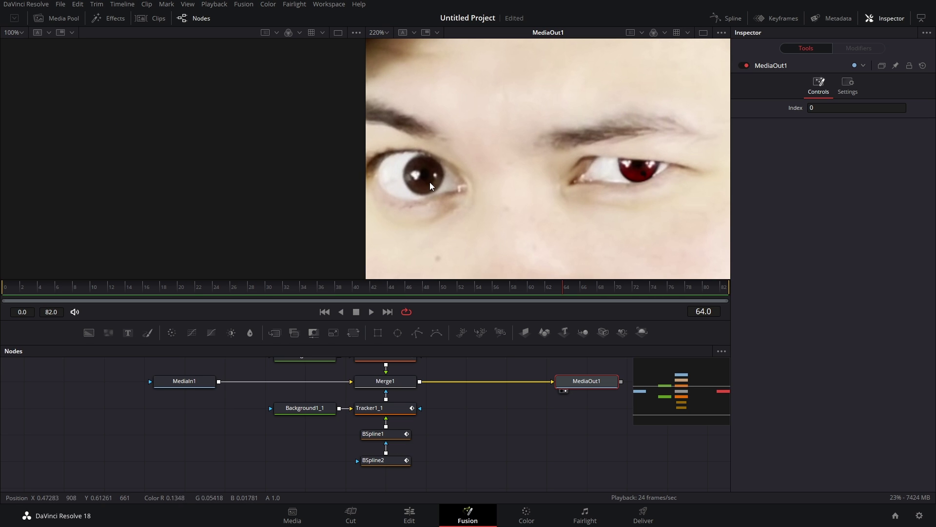
pyautogui.scroll(3, 431, 182)
pyautogui.moveTo(420, 202); pyautogui.dragTo(535, 181)
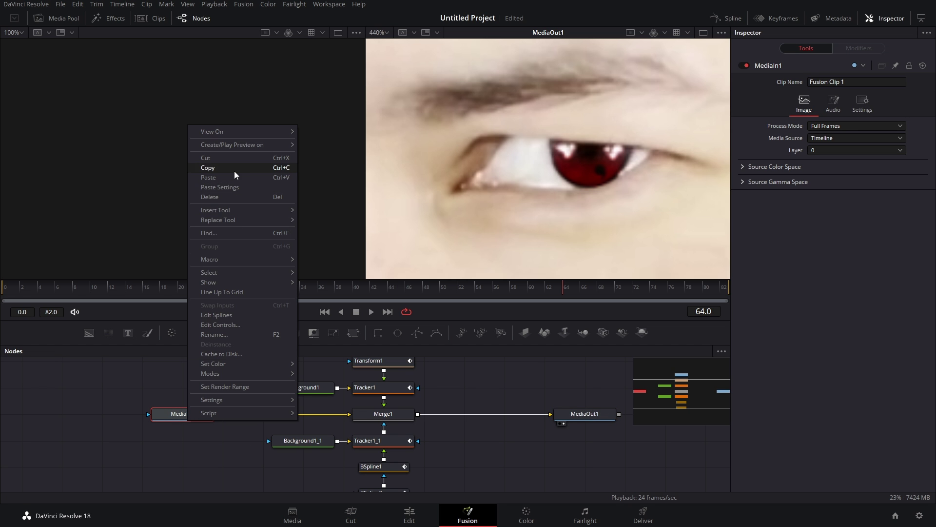
# Copy and paste the MediaIn1 source node as a duplicate
pyautogui.click(234, 168)
pyautogui.rightClick(533, 376)
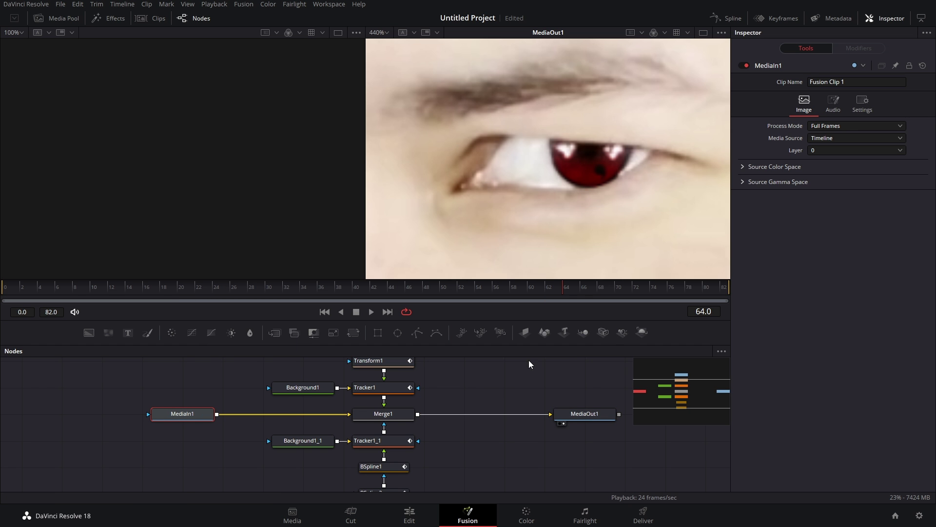
pyautogui.click(531, 366)
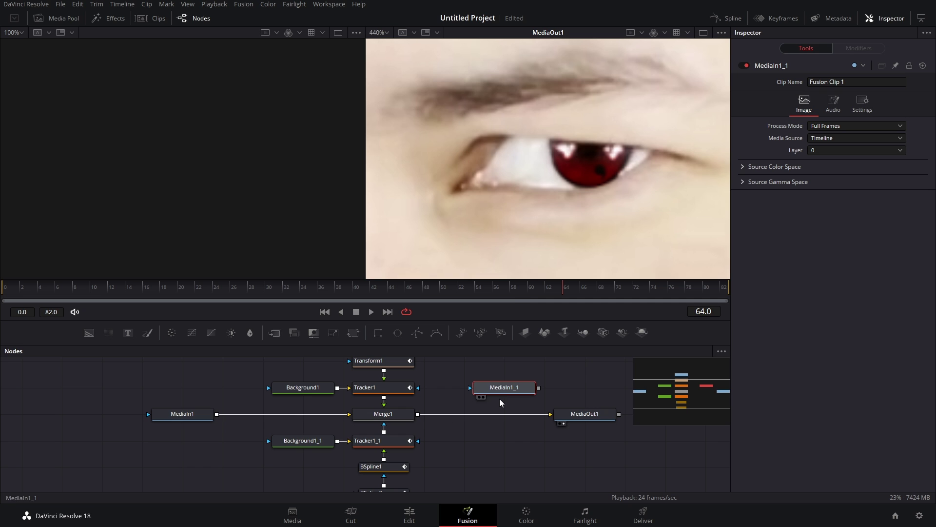
# Add a Luma Keyer fed by the MediaIn1 copy and show it in the left viewer
pyautogui.hotkey('shift', 'space')
pyautogui.write('track')
pyautogui.write('luma')
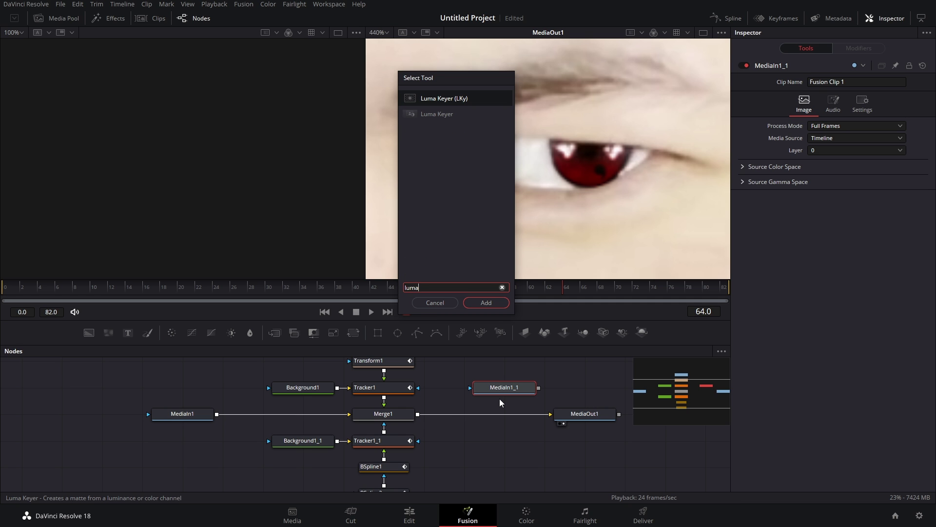
pyautogui.click(496, 305)
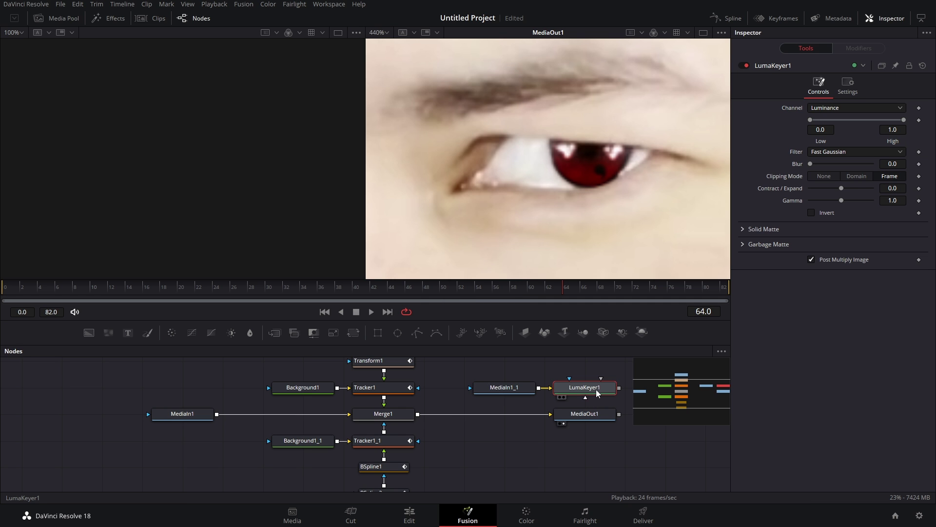
pyautogui.press('1')
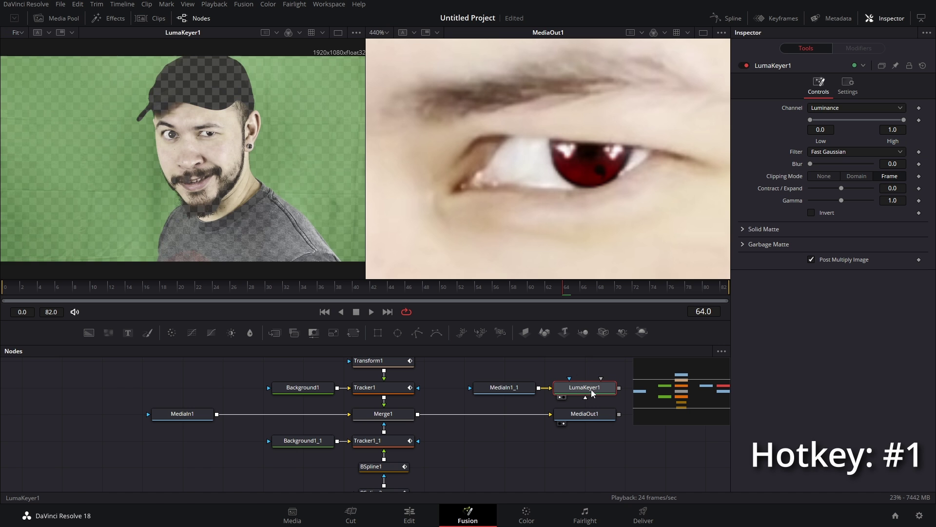
pyautogui.scroll(8, 207, 151)
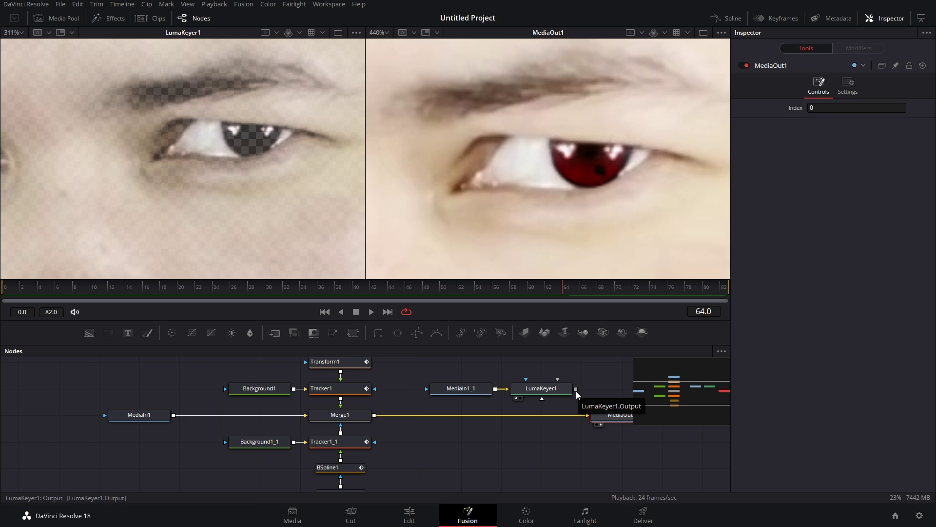
# Merge LumaKeyer1 over the composite as Merge2 and set its key range to Low 0.222, High 0.706
pyautogui.moveTo(575, 393); pyautogui.dragTo(380, 416)
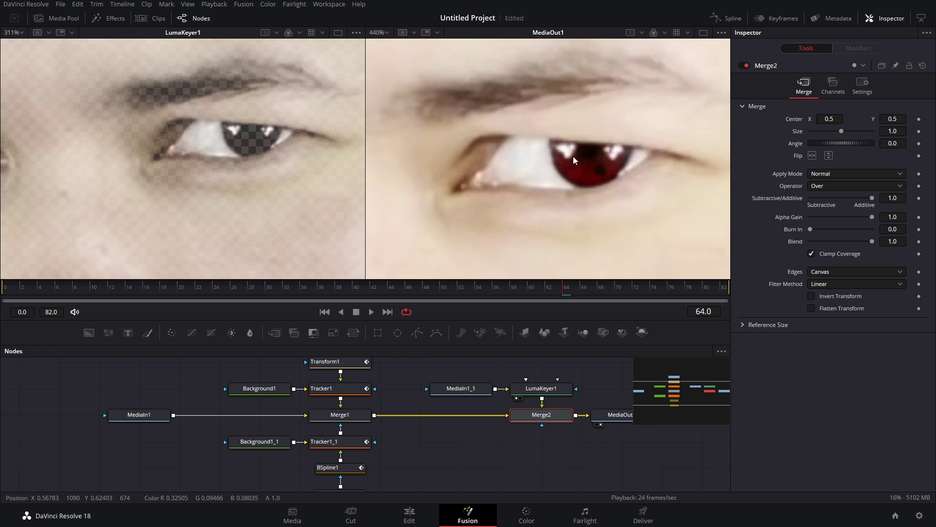
pyautogui.click(541, 389)
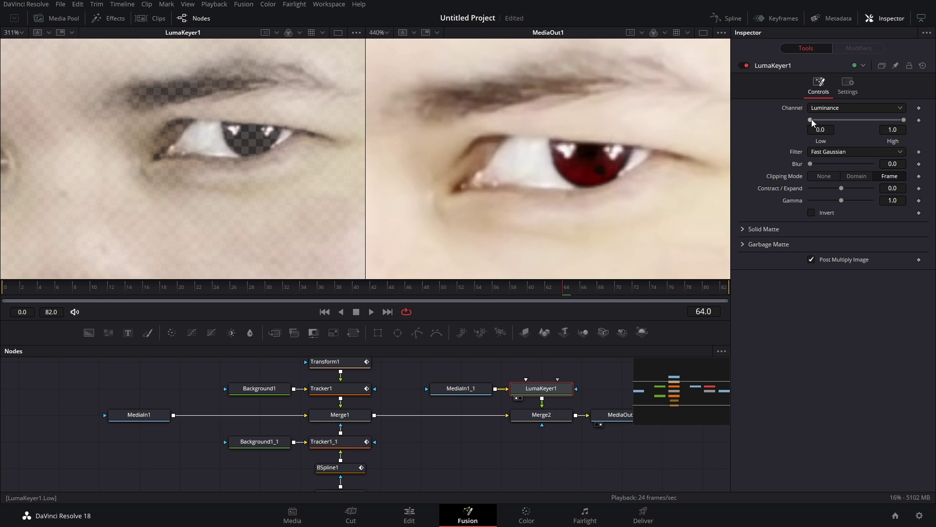
pyautogui.moveTo(811, 120)
pyautogui.mouseDown()
pyautogui.moveTo(876, 125)
pyautogui.moveTo(809, 130)
pyautogui.mouseUp()
pyautogui.moveTo(905, 121); pyautogui.dragTo(880, 125)
pyautogui.scroll(-5, 575, 201)
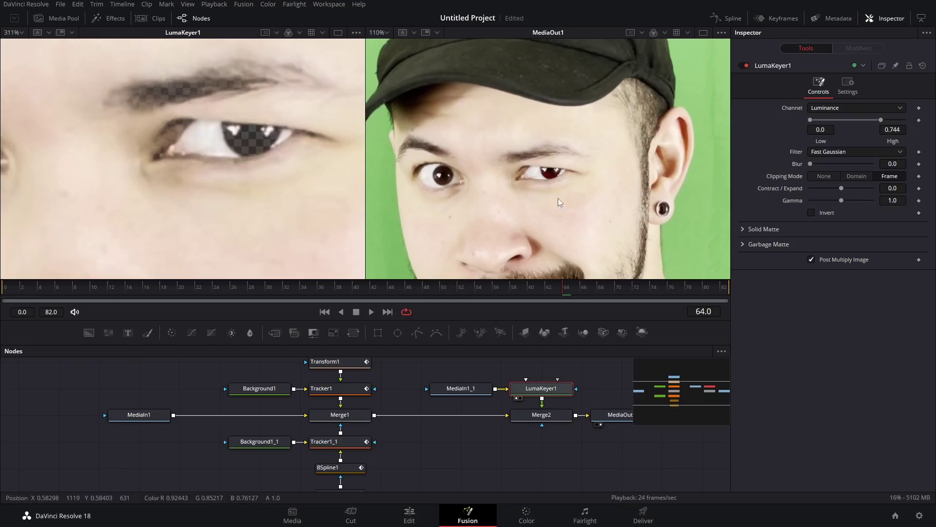
# Insert a Color Corrector between Transform1 and Tracker1
pyautogui.click(366, 433)
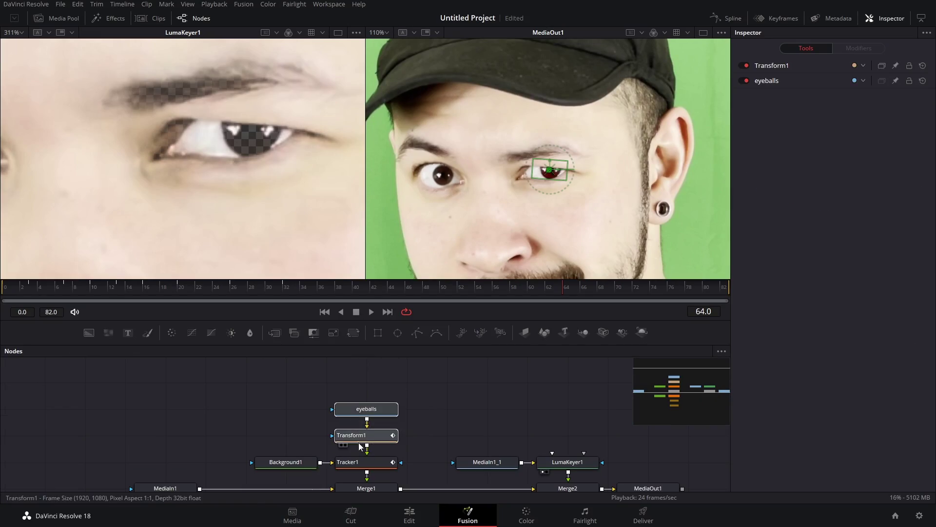
pyautogui.moveTo(366, 432); pyautogui.dragTo(366, 408)
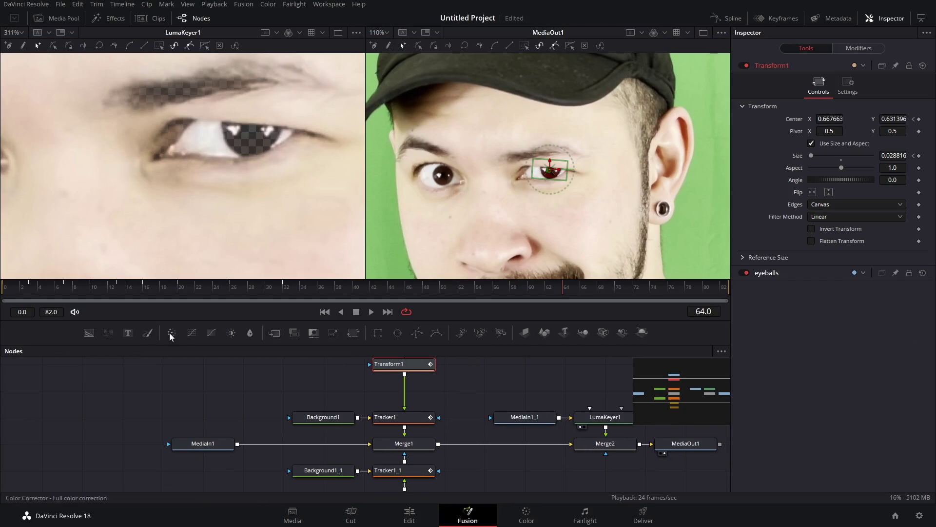
pyautogui.moveTo(178, 341); pyautogui.dragTo(405, 392)
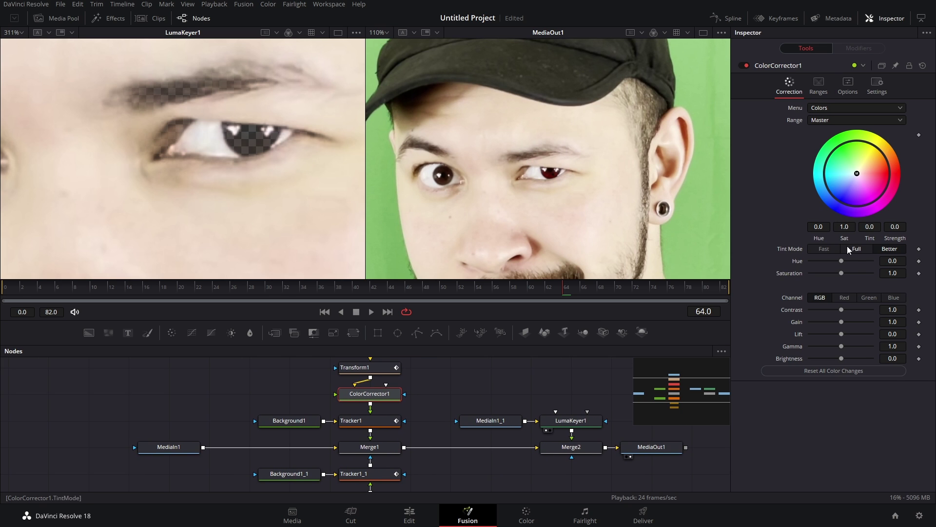
# Boost the red iris with Saturation 2.0 and raised Gain in the Color Corrector
pyautogui.moveTo(841, 273); pyautogui.dragTo(875, 278)
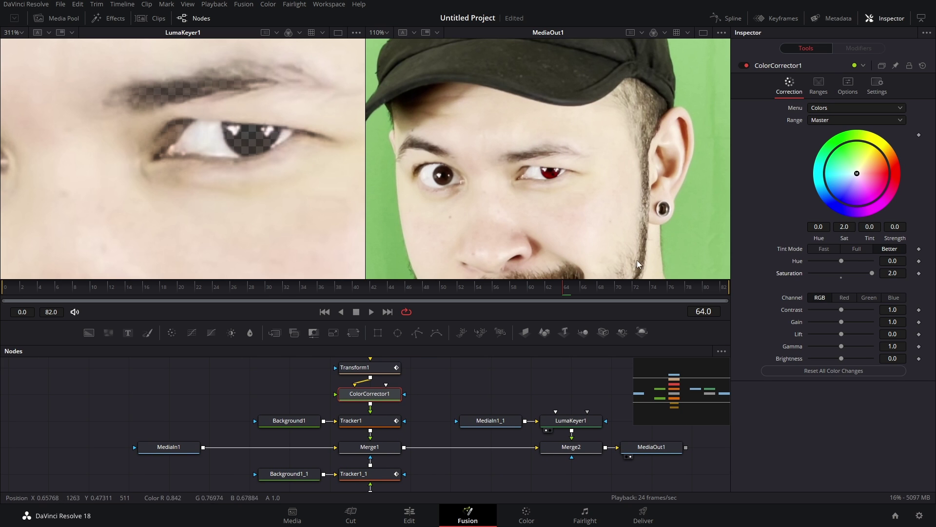
pyautogui.click(703, 33)
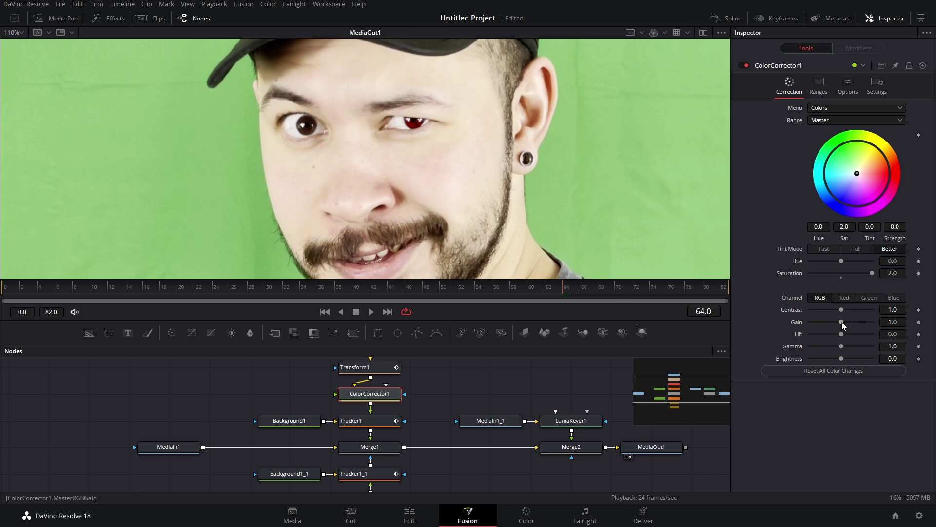
pyautogui.moveTo(842, 322)
pyautogui.mouseDown()
pyautogui.moveTo(825, 338)
pyautogui.moveTo(856, 335)
pyautogui.moveTo(840, 338)
pyautogui.moveTo(844, 324)
pyautogui.mouseUp()
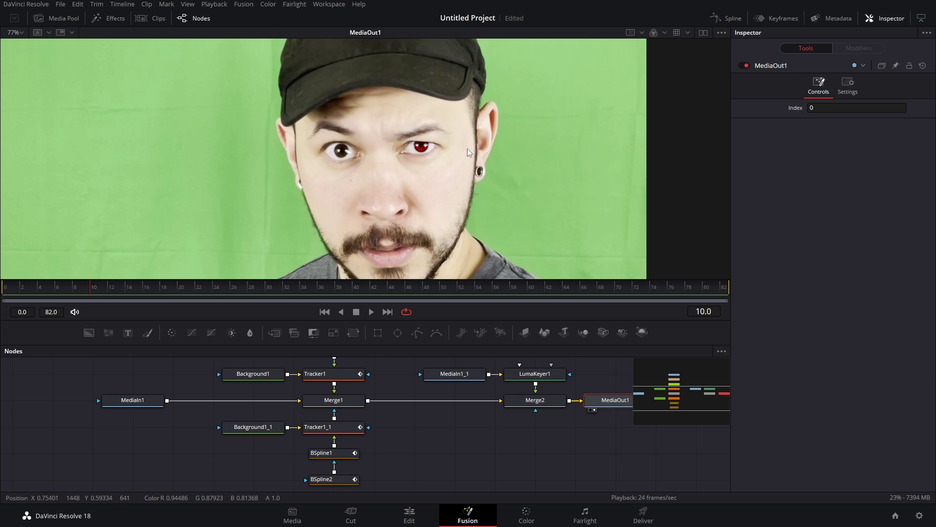
# Return to frame 0 and select the Transform1 node
pyautogui.scroll(5, 464, 150)
pyautogui.scroll(-2, 441, 165)
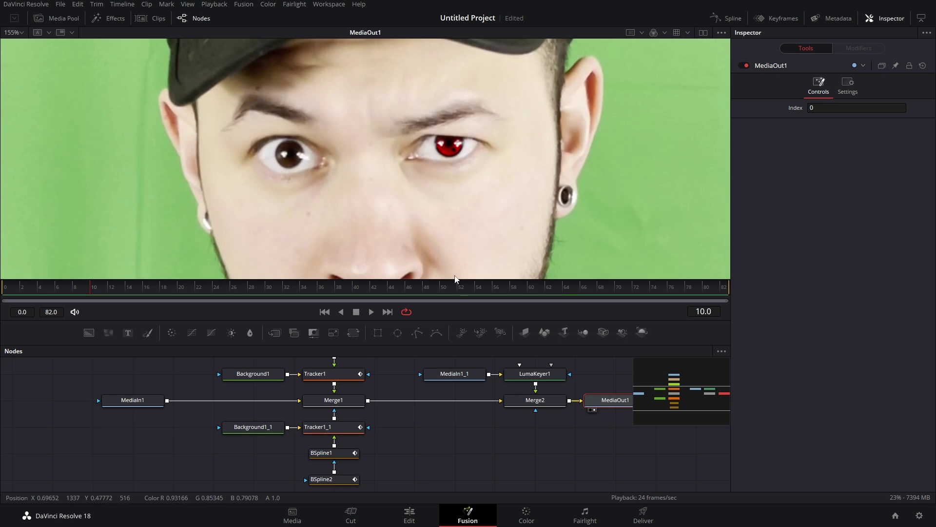
pyautogui.moveTo(376, 394); pyautogui.dragTo(381, 438)
pyautogui.press('Home')
pyautogui.moveTo(264, 415); pyautogui.dragTo(270, 440)
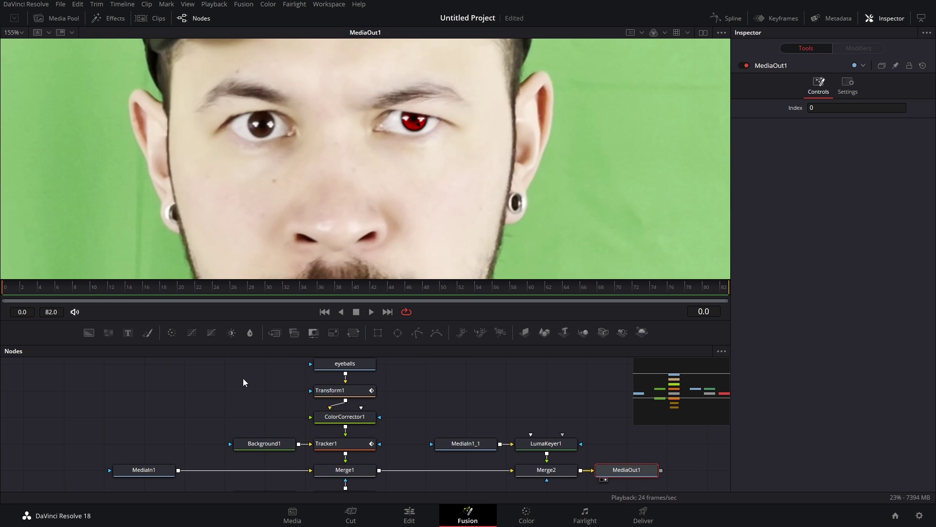
pyautogui.click(347, 391)
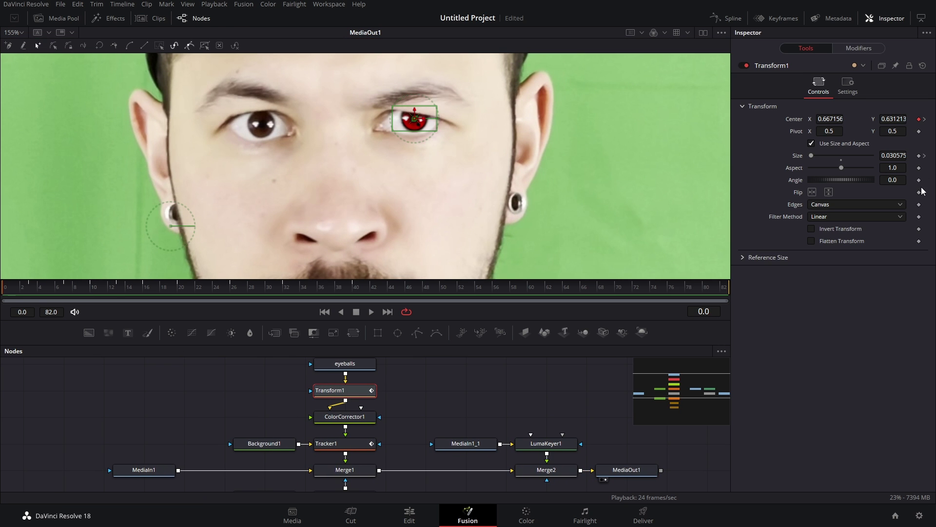
# Keyframe Transform1's Angle at 0 on frame 0 and 1014.7 at frame 82
pyautogui.click(919, 180)
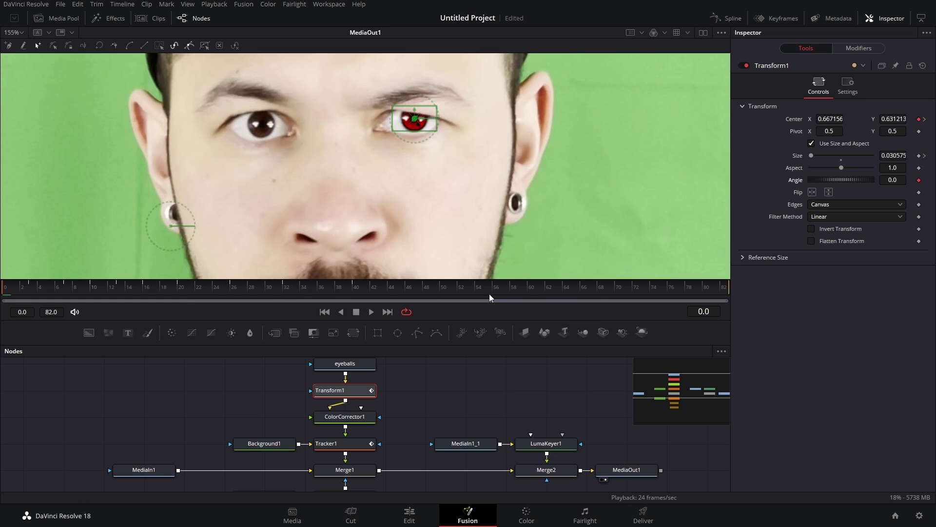
pyautogui.moveTo(496, 293); pyautogui.dragTo(765, 307)
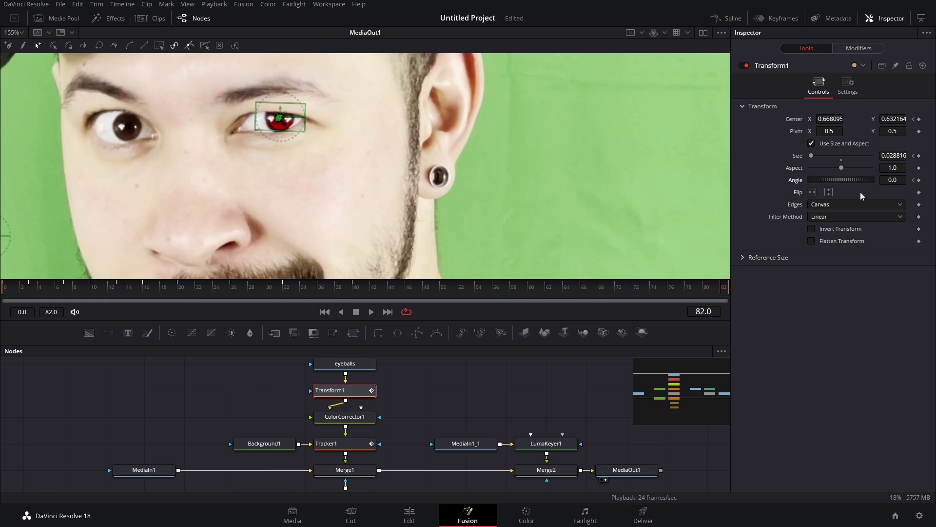
pyautogui.moveTo(829, 181); pyautogui.dragTo(933, 184)
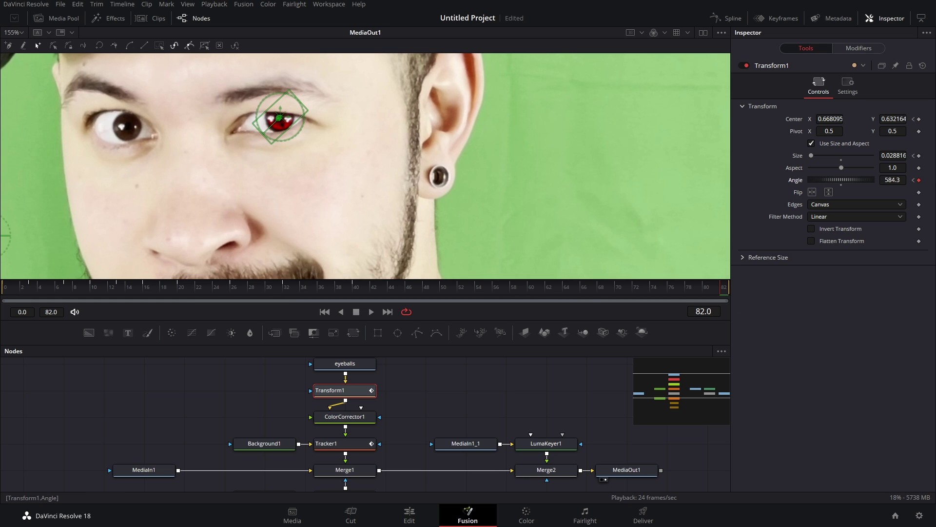
pyautogui.moveTo(832, 180); pyautogui.dragTo(921, 184)
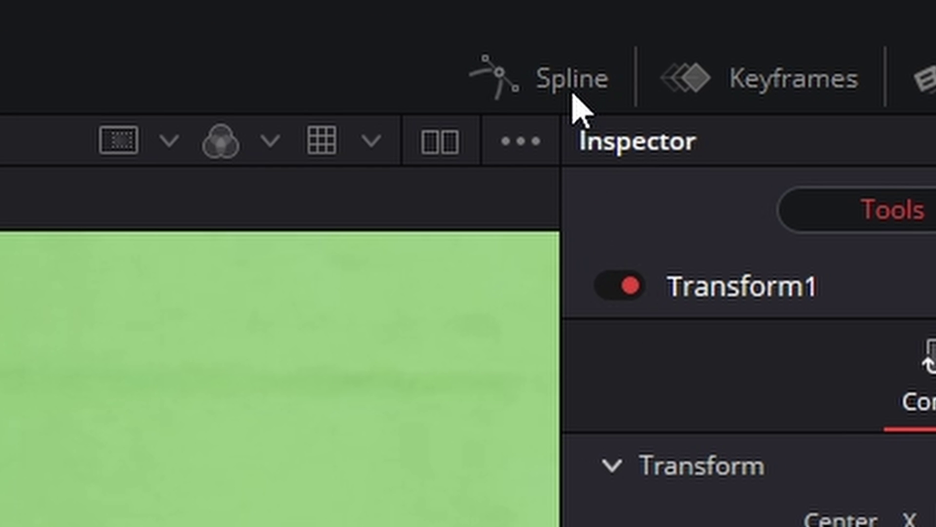
# Show only Transform1's Angle curve in the Spline editor, fitted to the graph
pyautogui.click(578, 93)
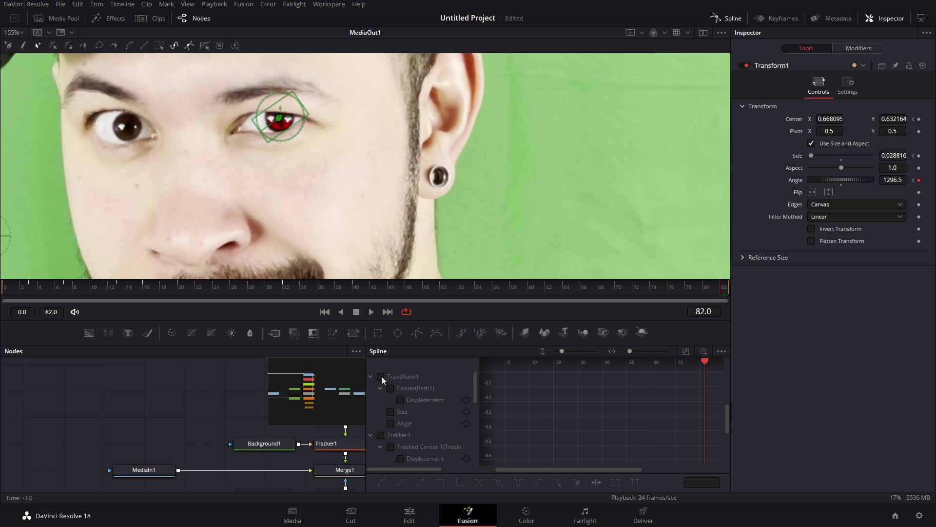
pyautogui.click(381, 377)
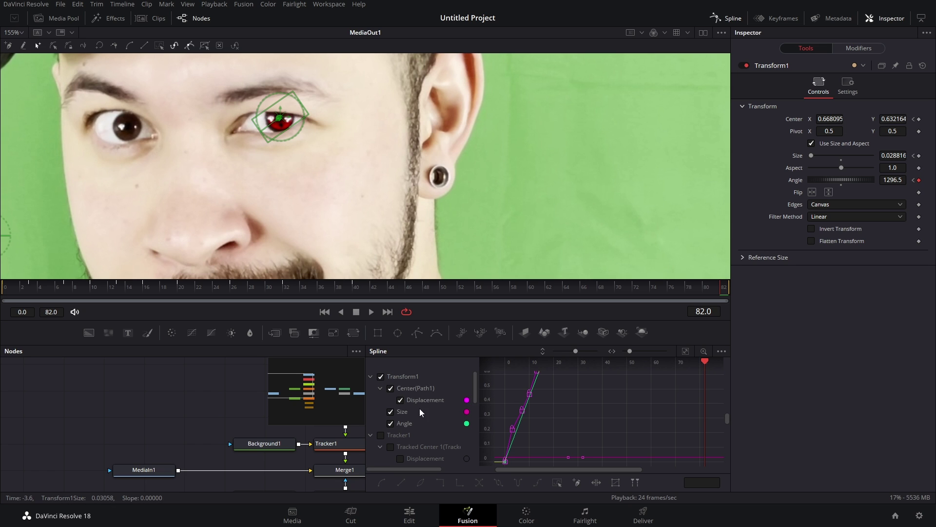
pyautogui.click(390, 389)
pyautogui.click(391, 412)
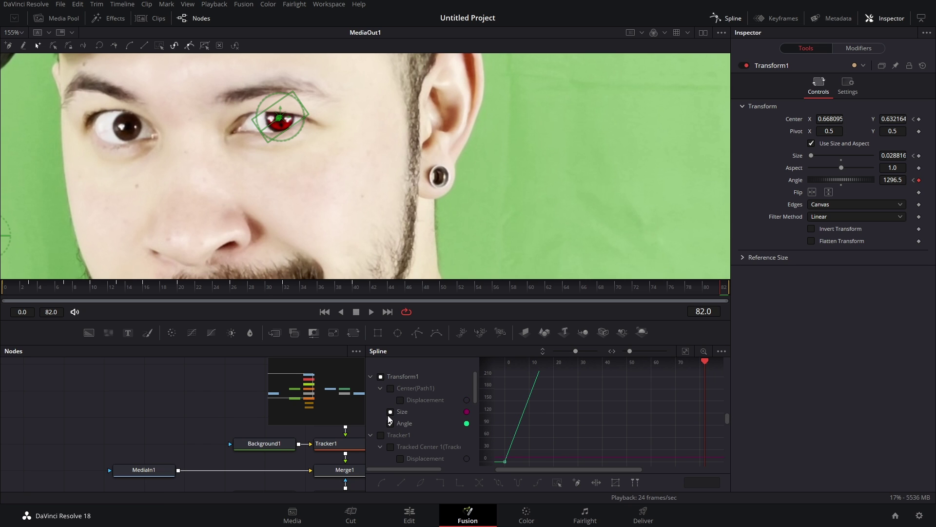
pyautogui.click(686, 352)
# Shape the Angle keyframe tangents into an ease-out curve ending at 1296.5, then return to frame 0
pyautogui.moveTo(709, 412); pyautogui.dragTo(648, 363)
pyautogui.moveTo(640, 410); pyautogui.dragTo(525, 384)
pyautogui.click(513, 458)
pyautogui.moveTo(531, 446); pyautogui.dragTo(533, 422)
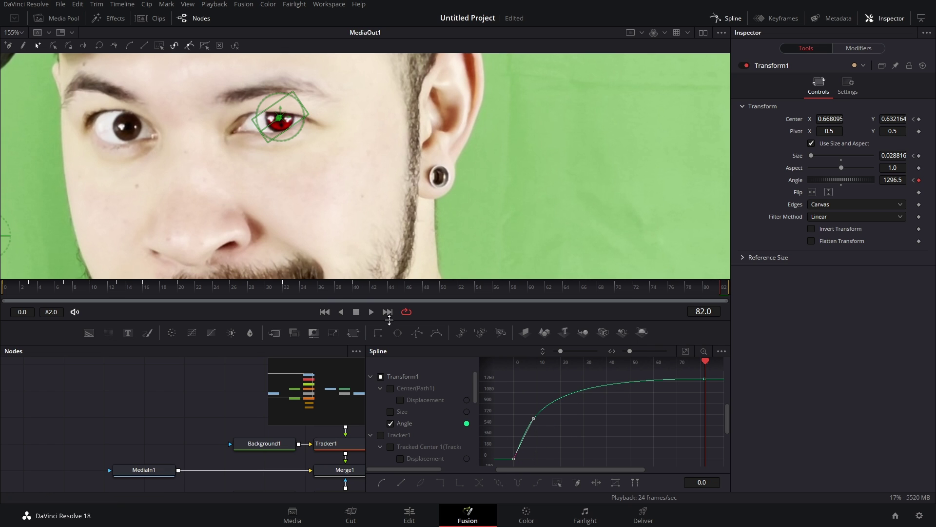
pyautogui.press('Home')
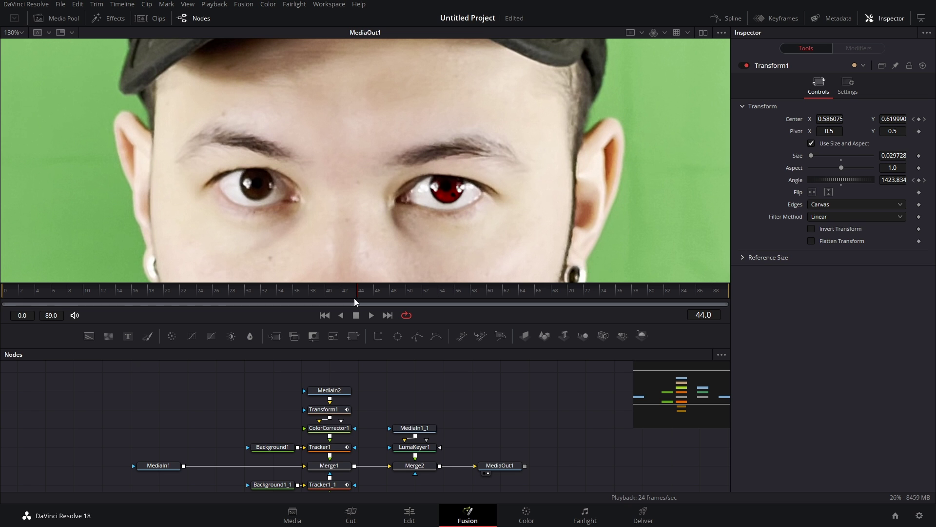
# Keyframe BSpline2's shape at frame 28, then lower its eyelid points at frames 13 and 6
pyautogui.moveTo(355, 297); pyautogui.dragTo(54, 318)
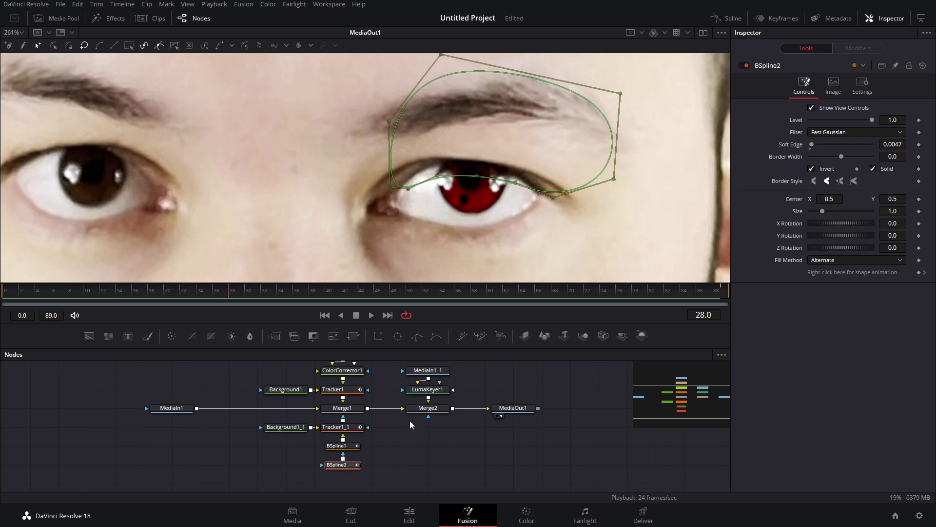
pyautogui.click(919, 274)
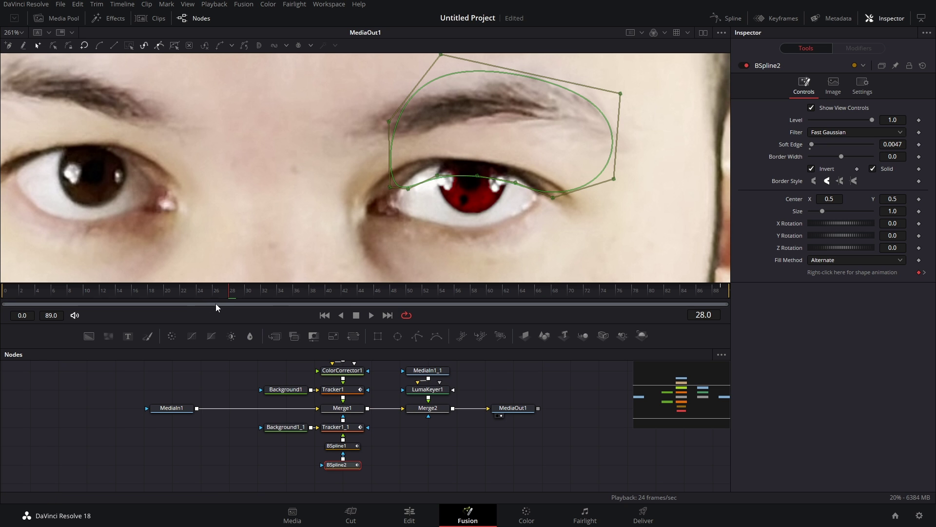
pyautogui.moveTo(228, 293); pyautogui.dragTo(110, 303)
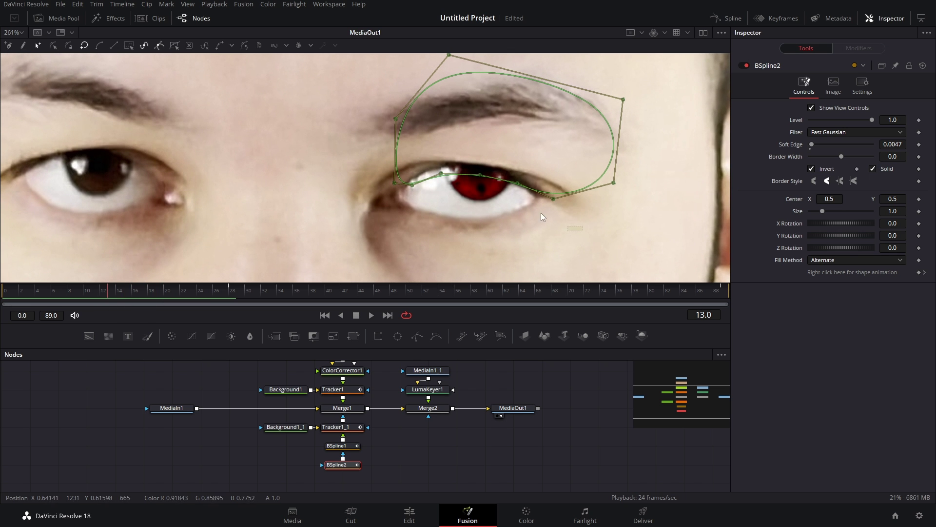
pyautogui.moveTo(552, 201); pyautogui.dragTo(551, 206)
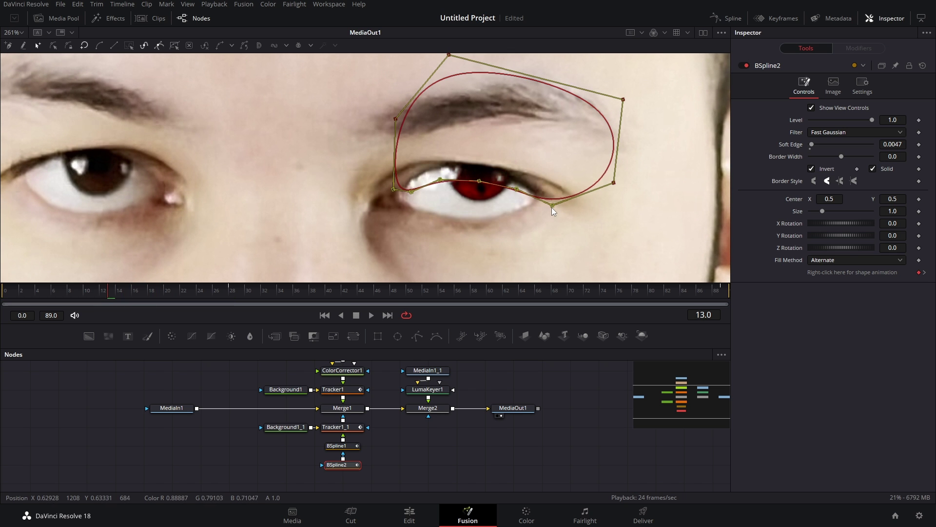
pyautogui.moveTo(111, 295); pyautogui.dragTo(52, 296)
pyautogui.moveTo(523, 237); pyautogui.dragTo(522, 239)
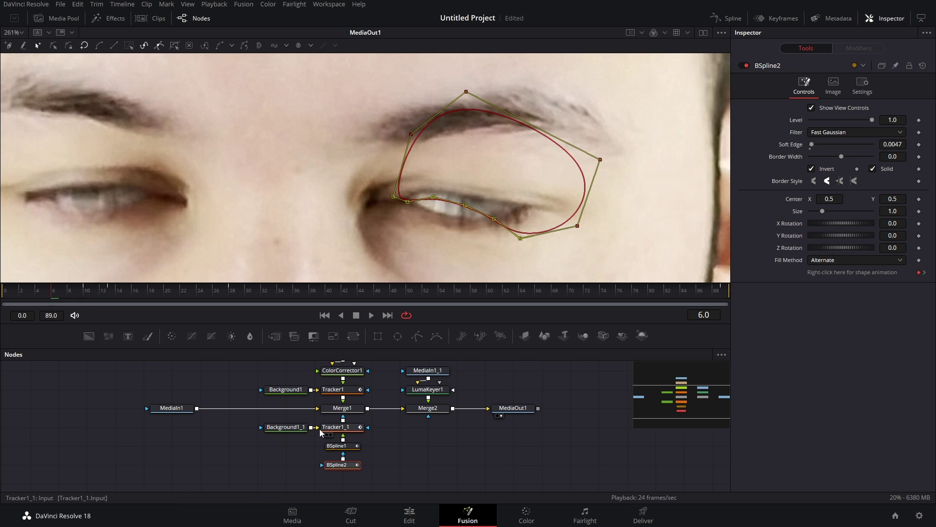
# Keyframe Merge1's Blend at 1.0 on frame 21 and 0.0 on frame 6, then scrub to check
pyautogui.click(345, 408)
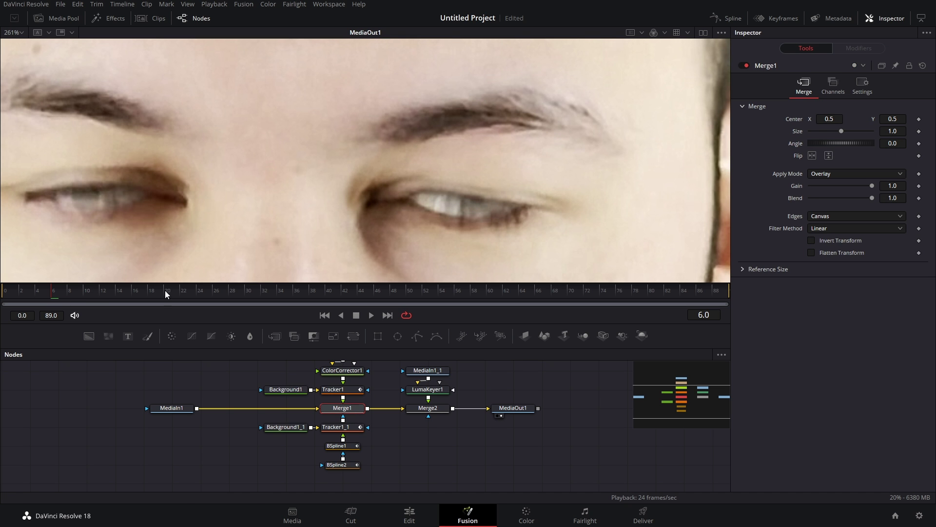
pyautogui.click(919, 199)
pyautogui.moveTo(42, 290); pyautogui.dragTo(174, 300)
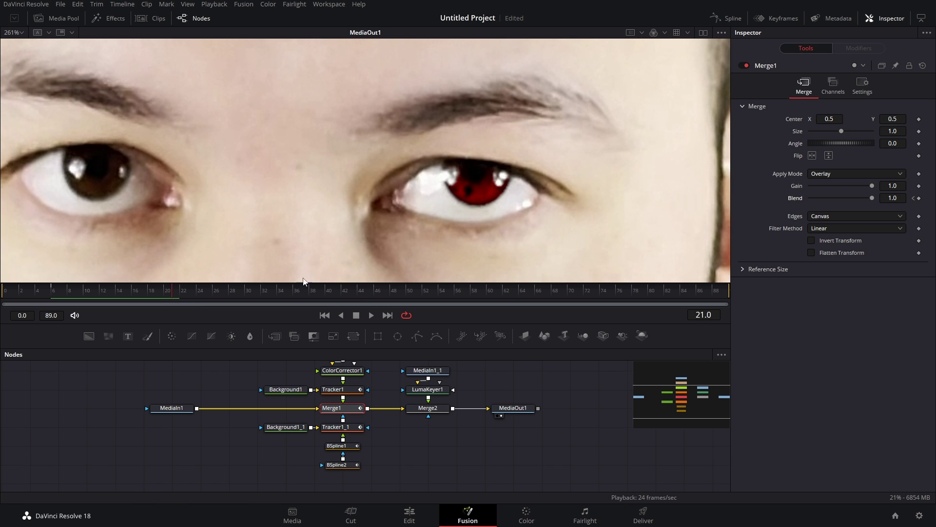
pyautogui.click(918, 198)
pyautogui.click(913, 198)
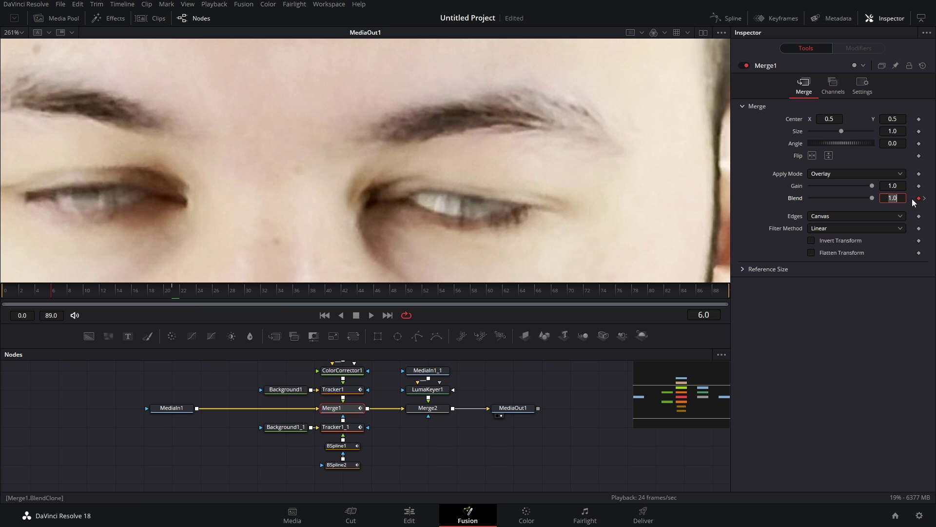
pyautogui.moveTo(872, 198); pyautogui.dragTo(472, 224)
pyautogui.moveTo(48, 289); pyautogui.dragTo(472, 301)
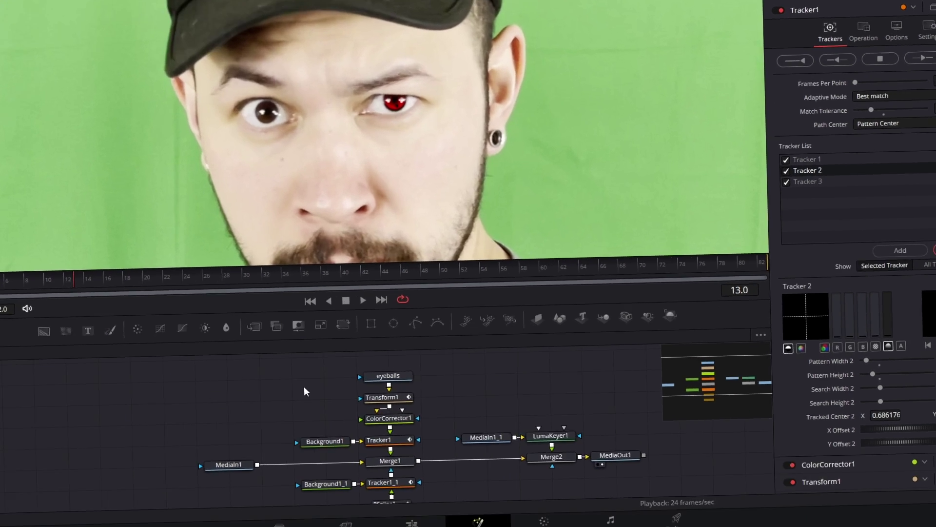
# Select Tracker1 and insert an Optical Flow node after it
pyautogui.moveTo(321, 370); pyautogui.dragTo(385, 411)
pyautogui.click(544, 410)
pyautogui.press('space')
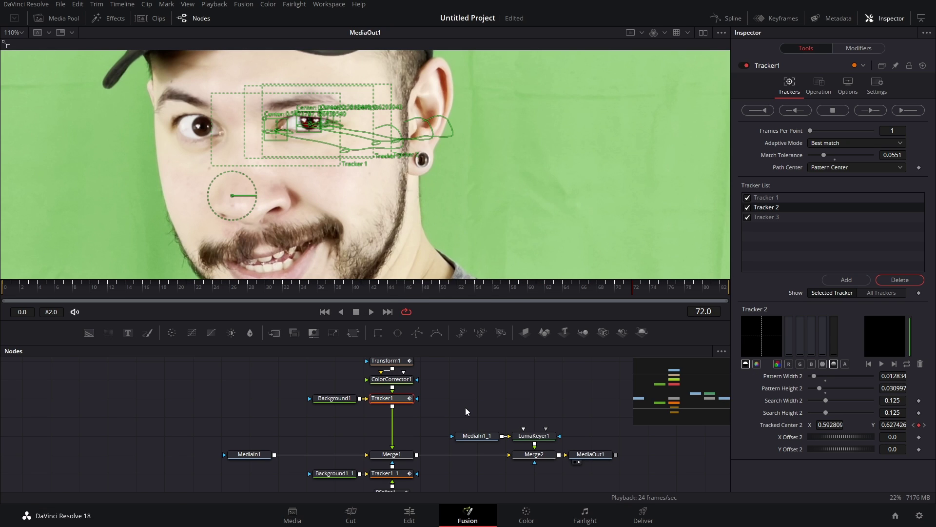
pyautogui.hotkey('shift', 'space')
pyautogui.write('luma')
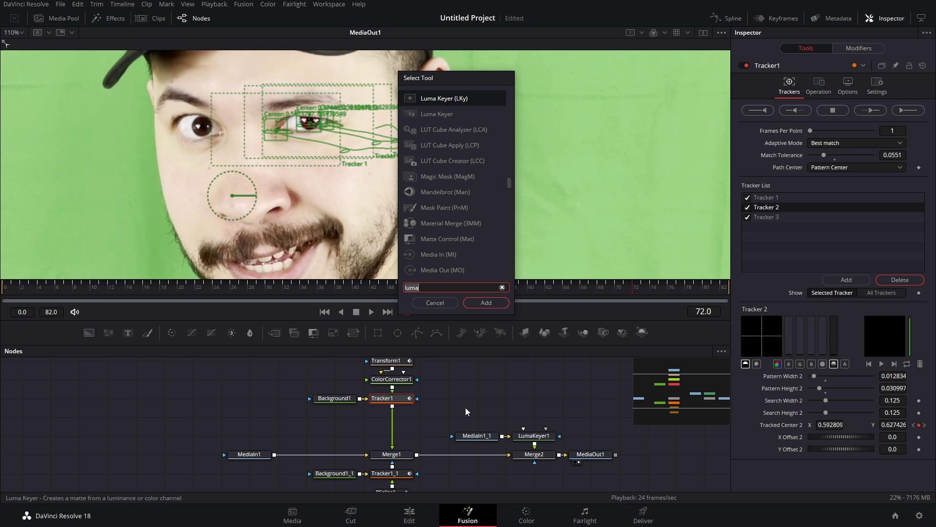
pyautogui.write('op')
pyautogui.press('Return')
# Add a Vector Motion Blur node below OpticalFlow1
pyautogui.hotkey('shift', 'space')
pyautogui.press('BackSpace')
pyautogui.press('BackSpace')
pyautogui.write('ve')
pyautogui.click(463, 114)
pyautogui.click(484, 306)
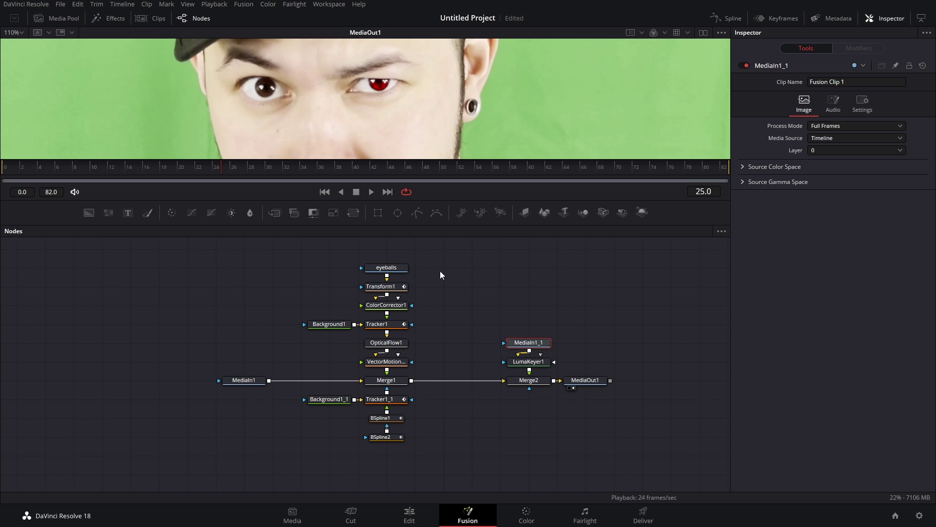
# Shift the LumaKeyer1 branch left, then select the eyeballs node and zoom in on the red eye
pyautogui.moveTo(479, 301); pyautogui.dragTo(496, 389)
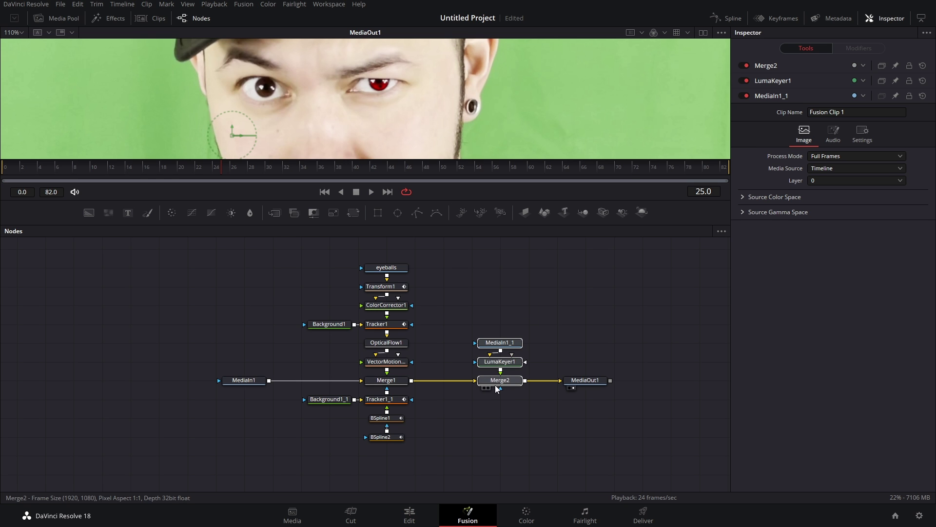
pyautogui.click(394, 270)
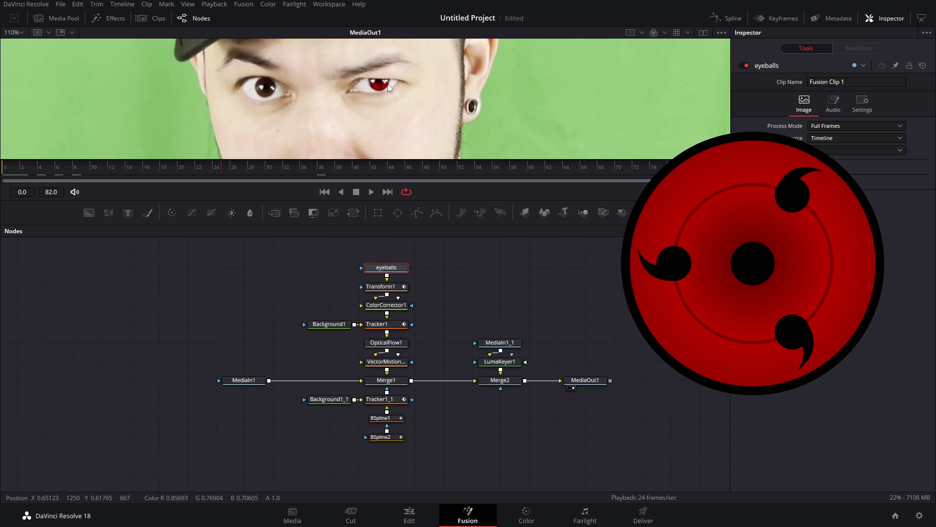
pyautogui.scroll(3, 385, 100)
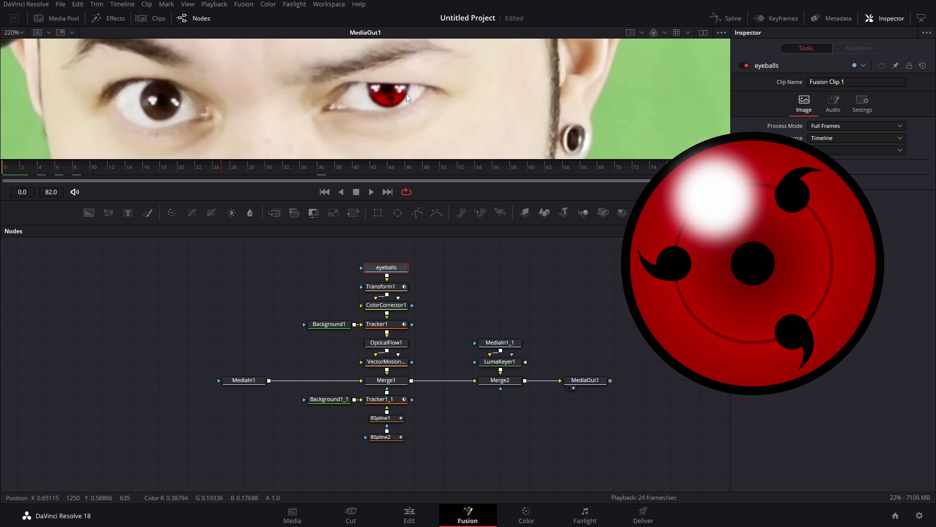